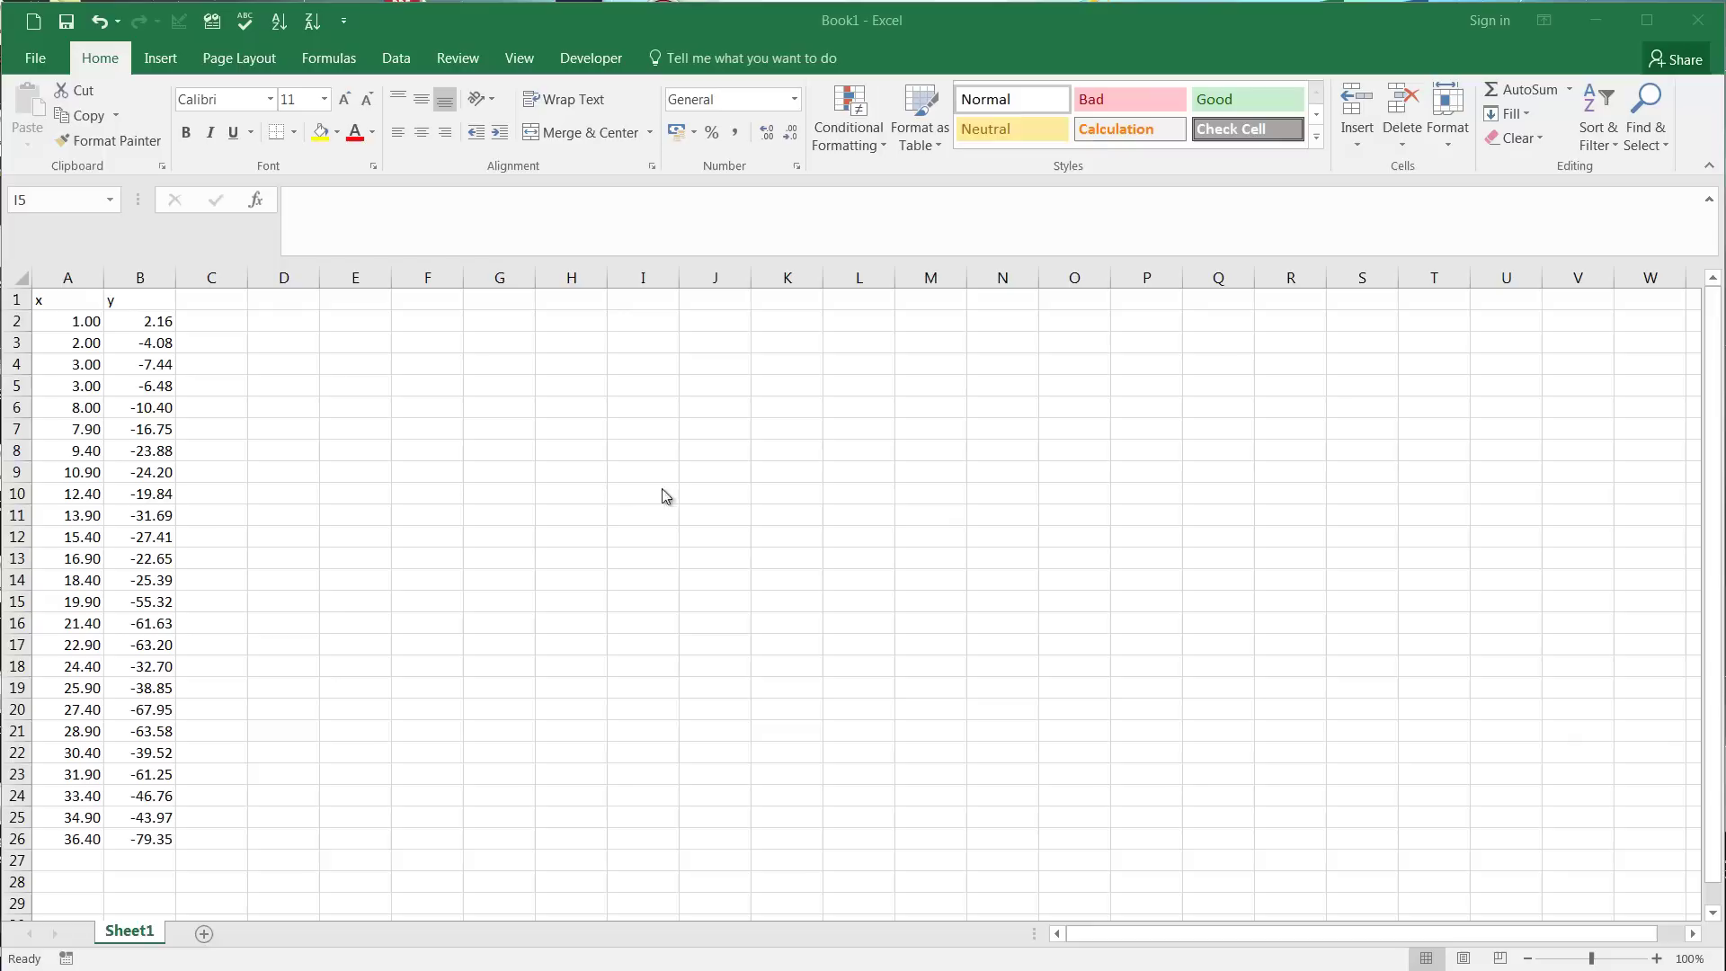
Switch from the x/y data sheet to the browser playing the Office 2016 video.
left_click(298, 323)
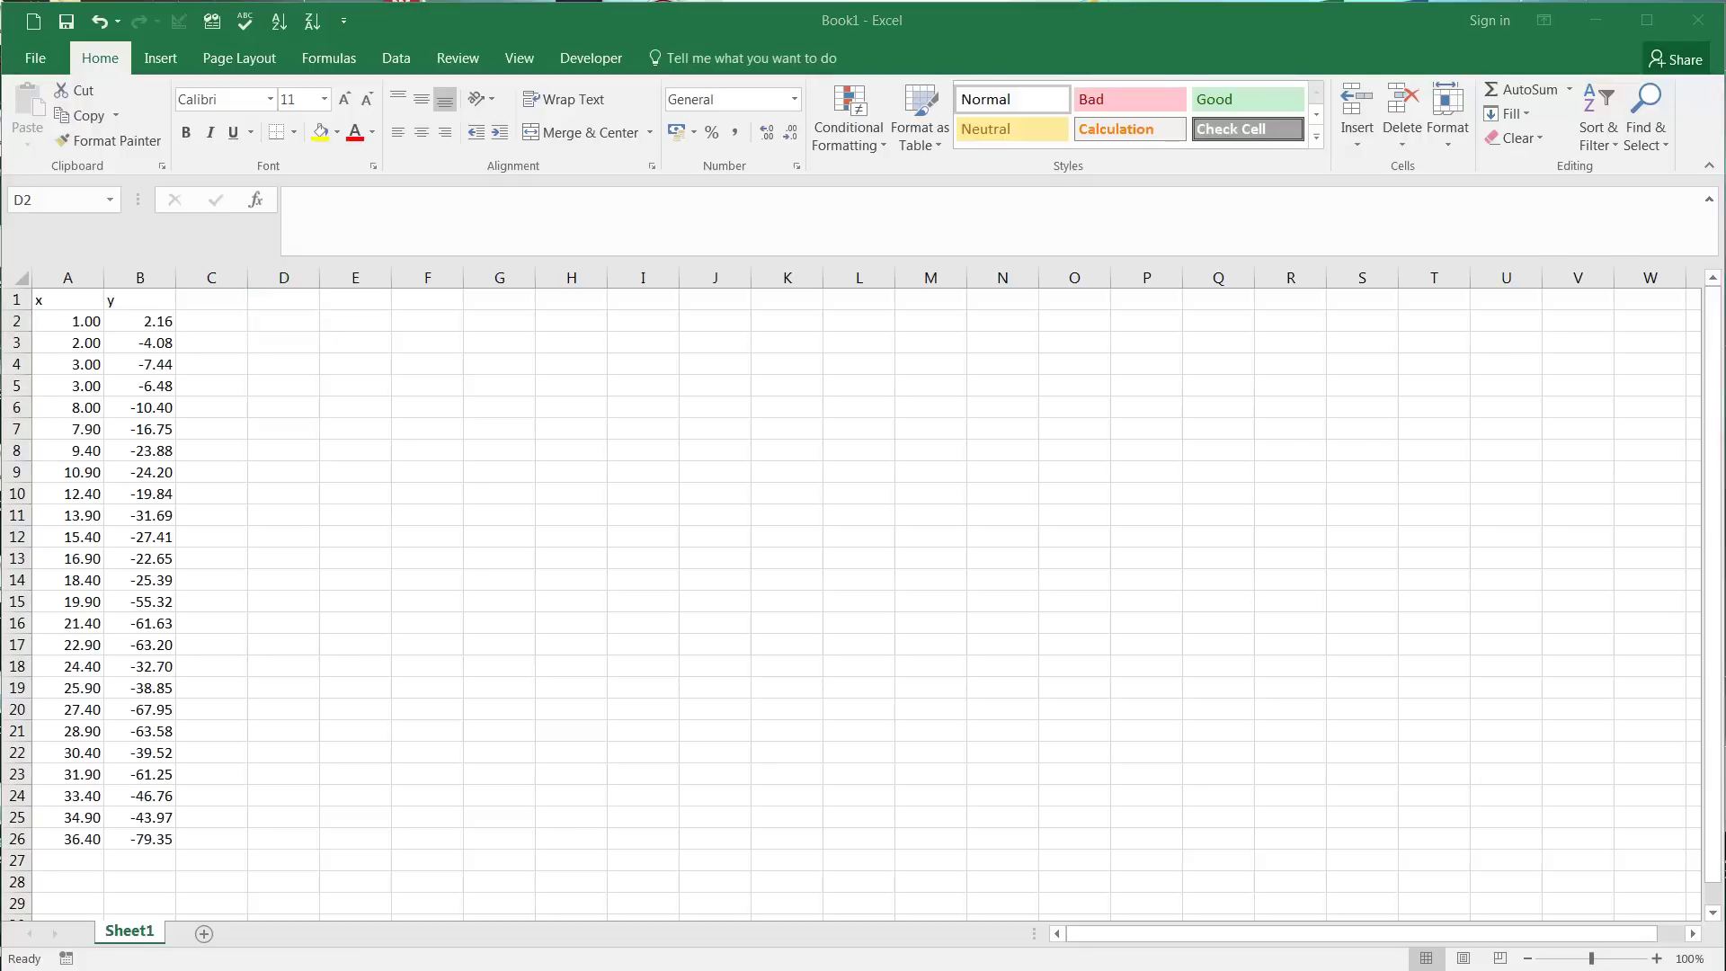
key("alt+Tab")
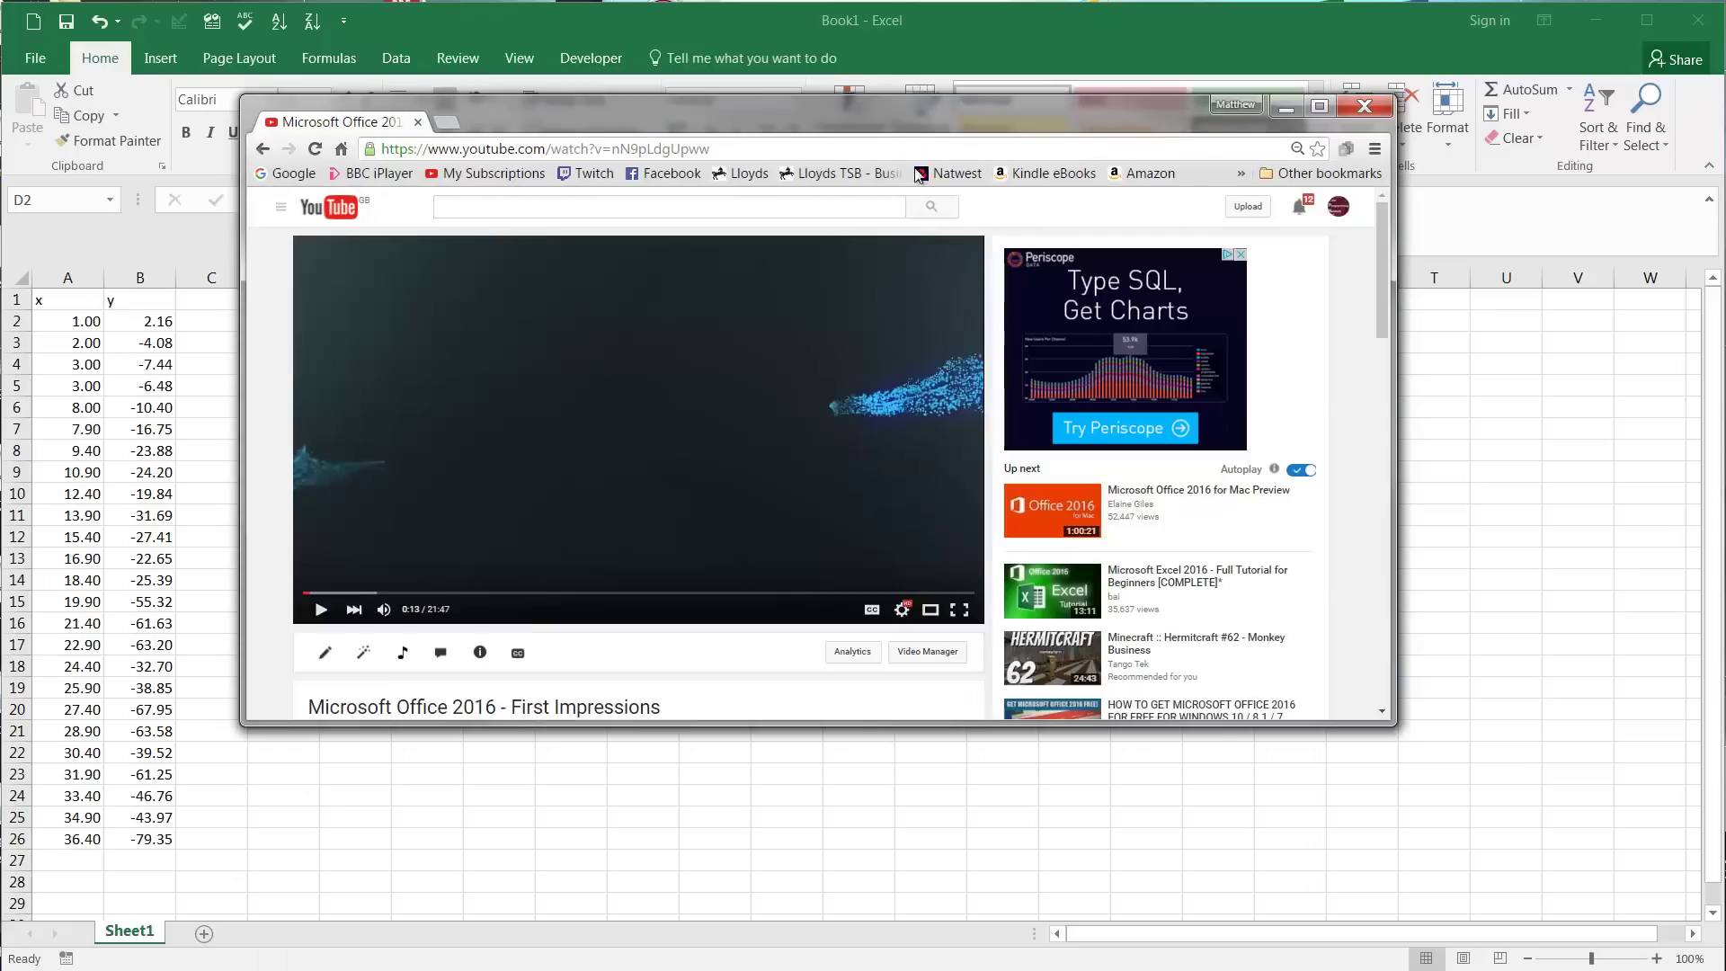
Scroll the YouTube video page briefly, then return to the Excel x/y sheet.
scroll(865, 394, "down", 2)
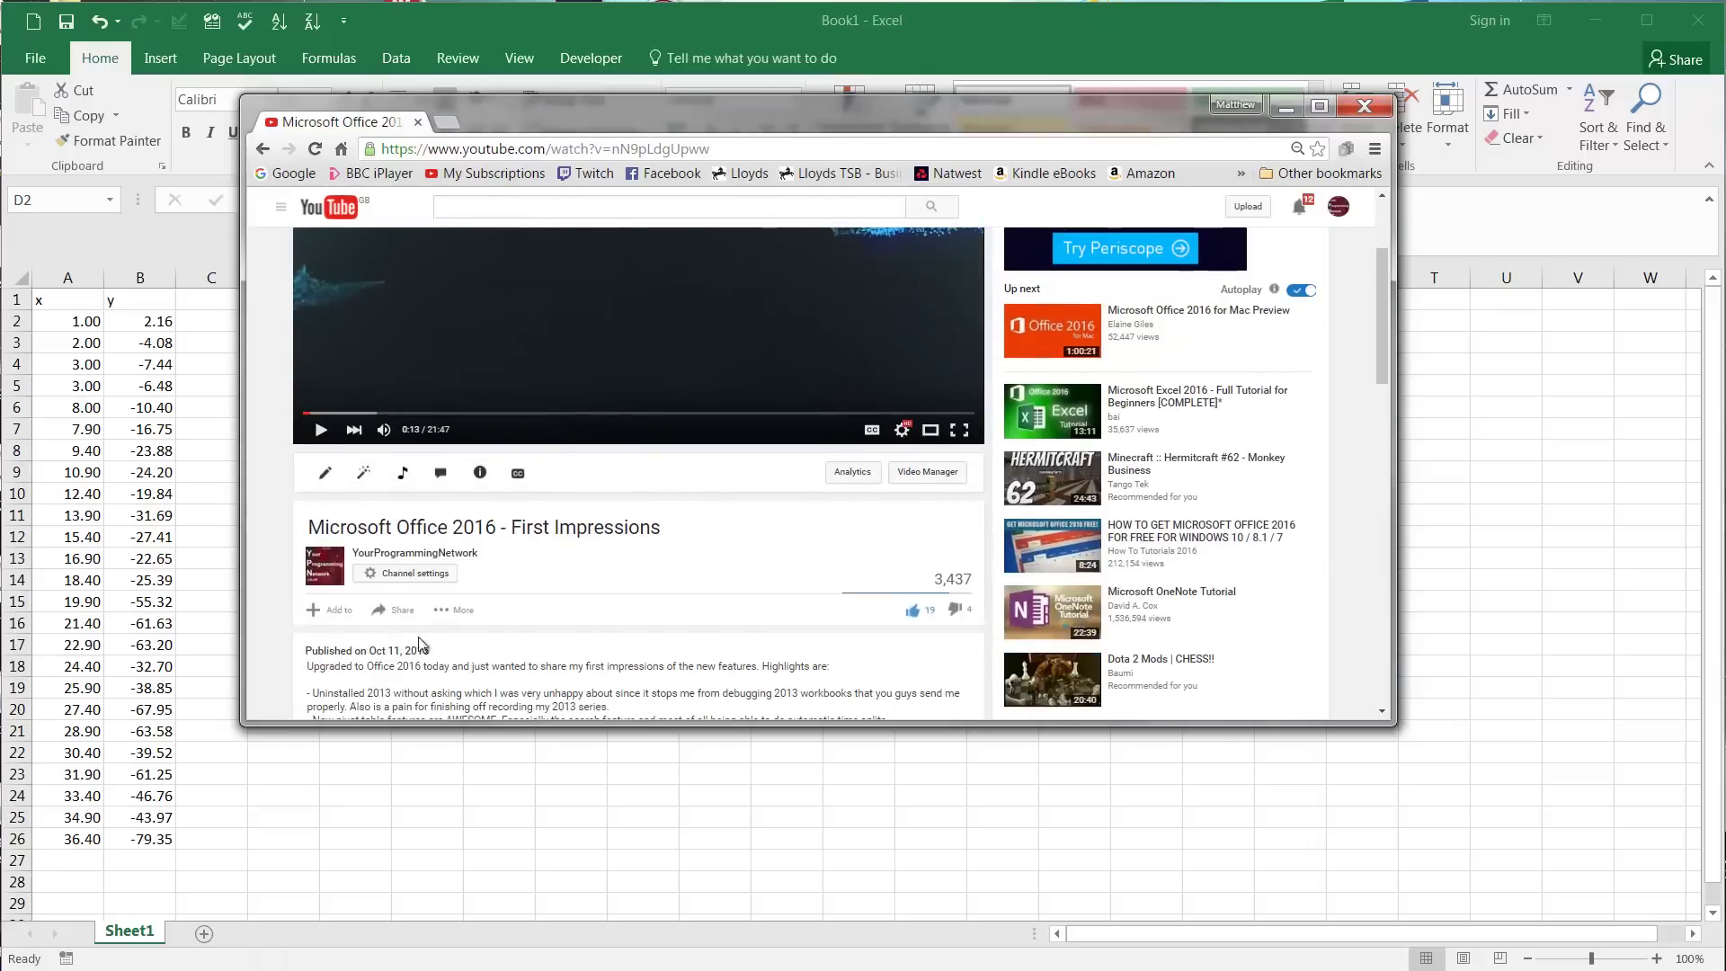
key("alt+Tab")
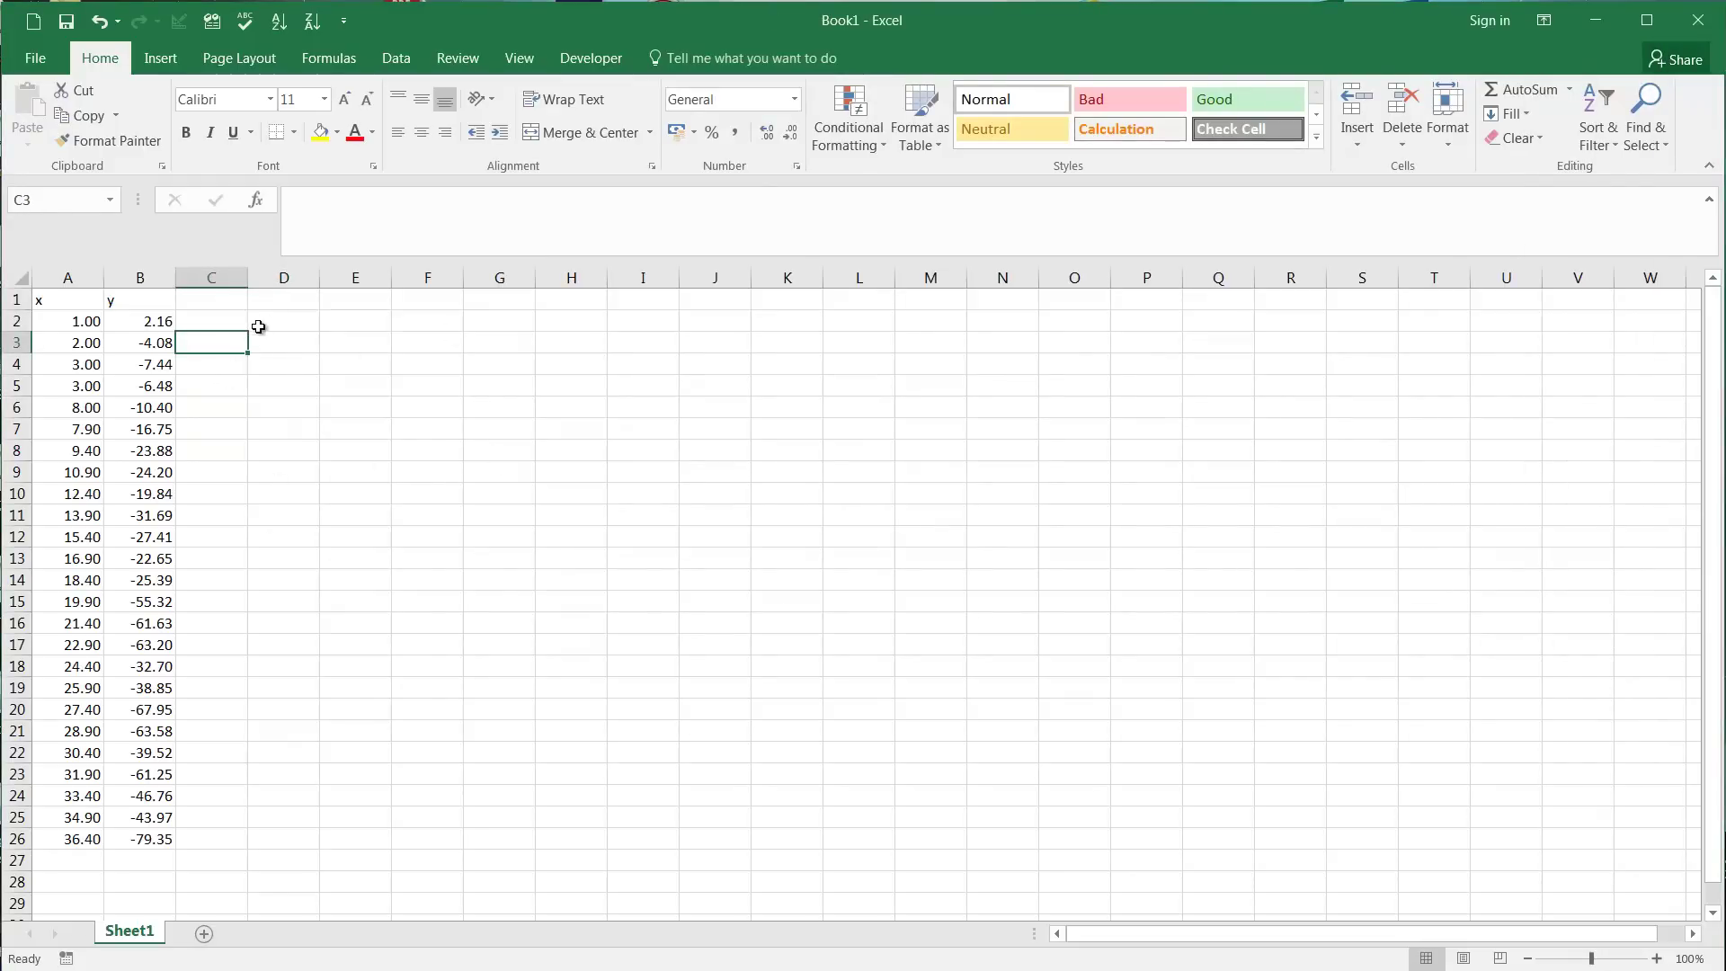
Select the x and y data with headers and centre-align it.
left_click(270, 321)
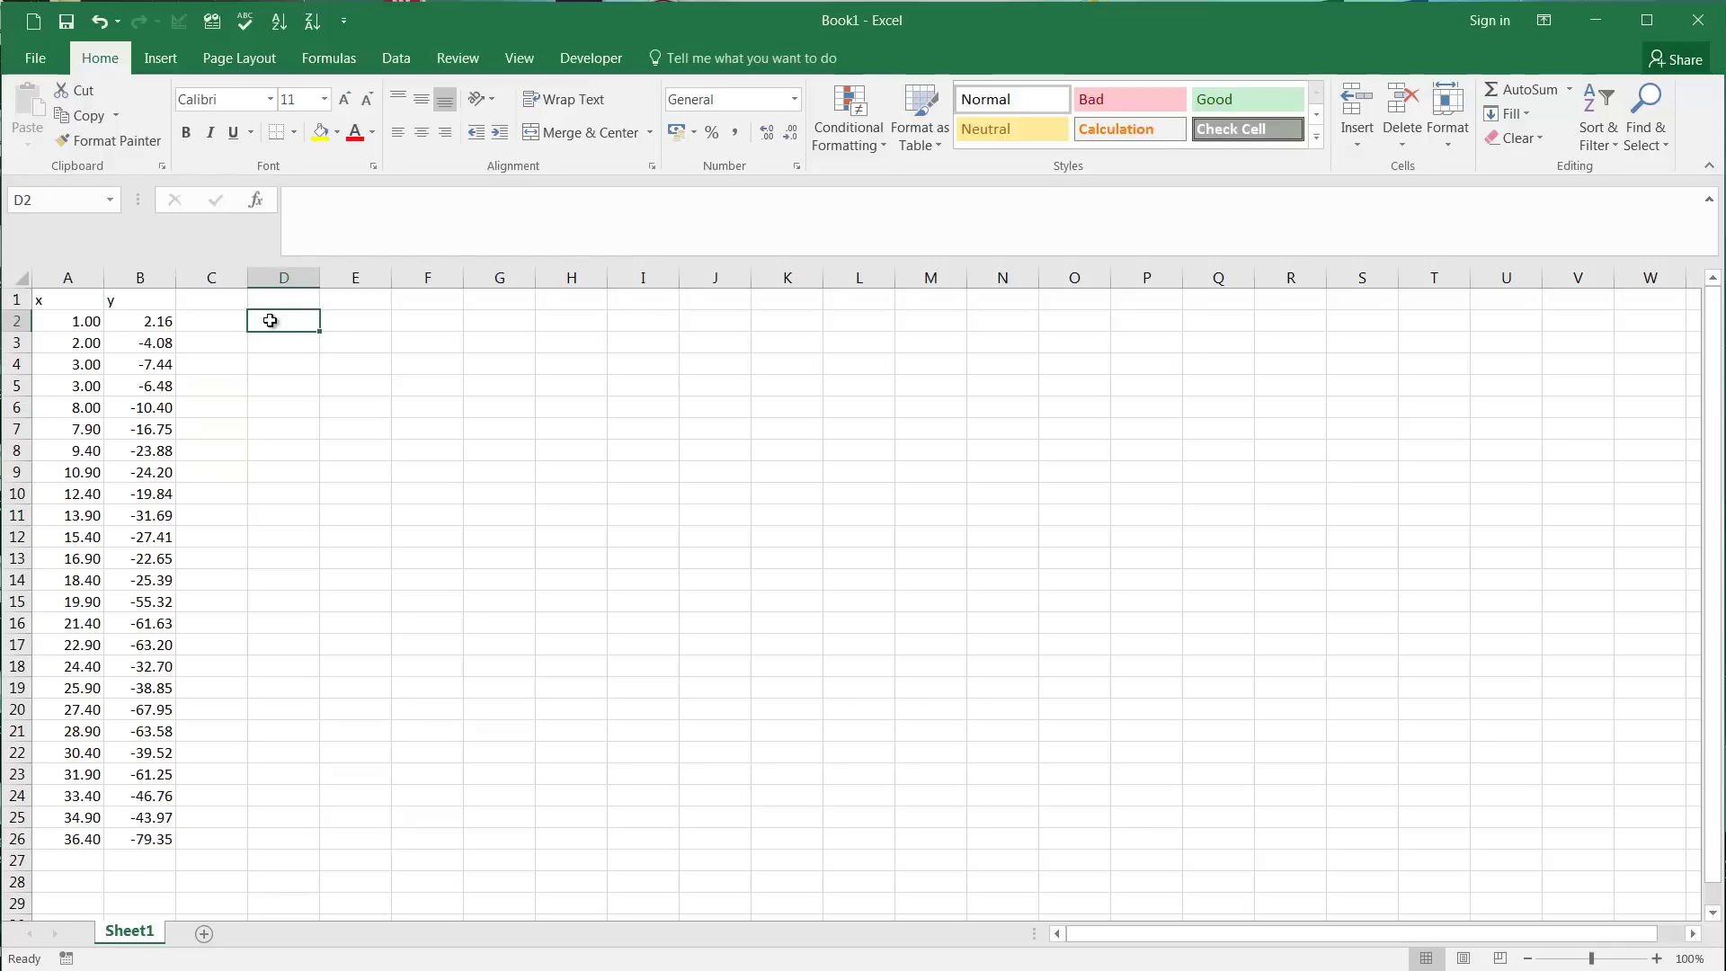
left_click(256, 344)
left_click(281, 327)
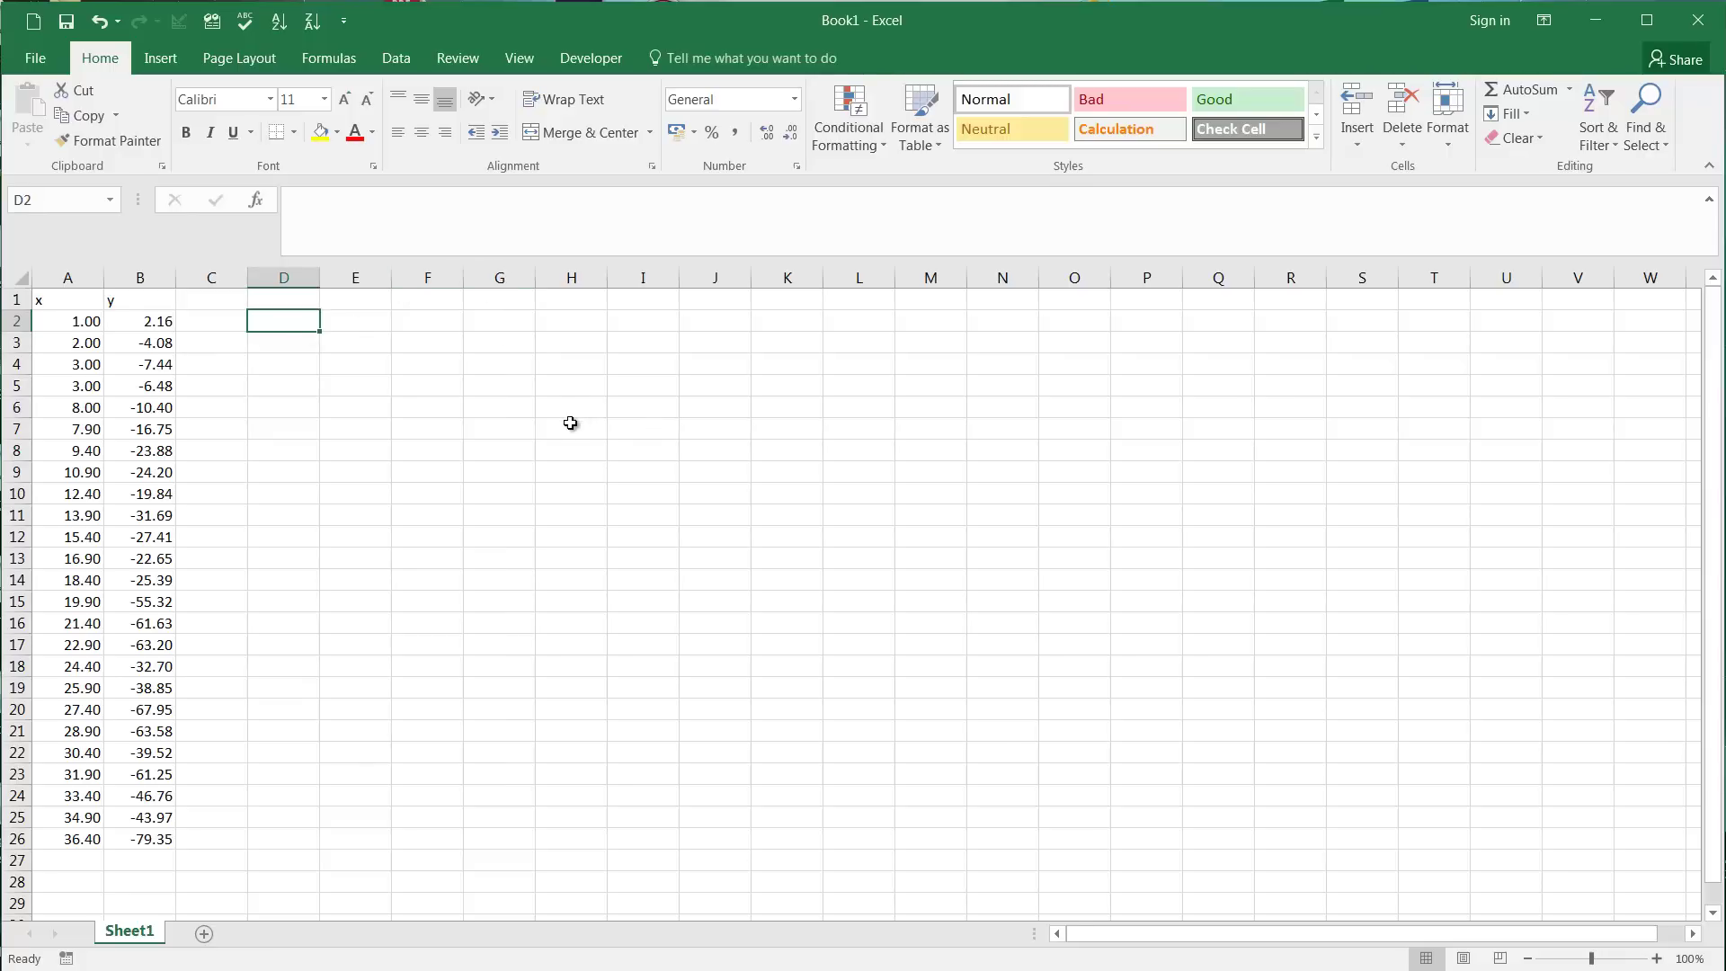
left_click_drag(83, 308, 165, 840)
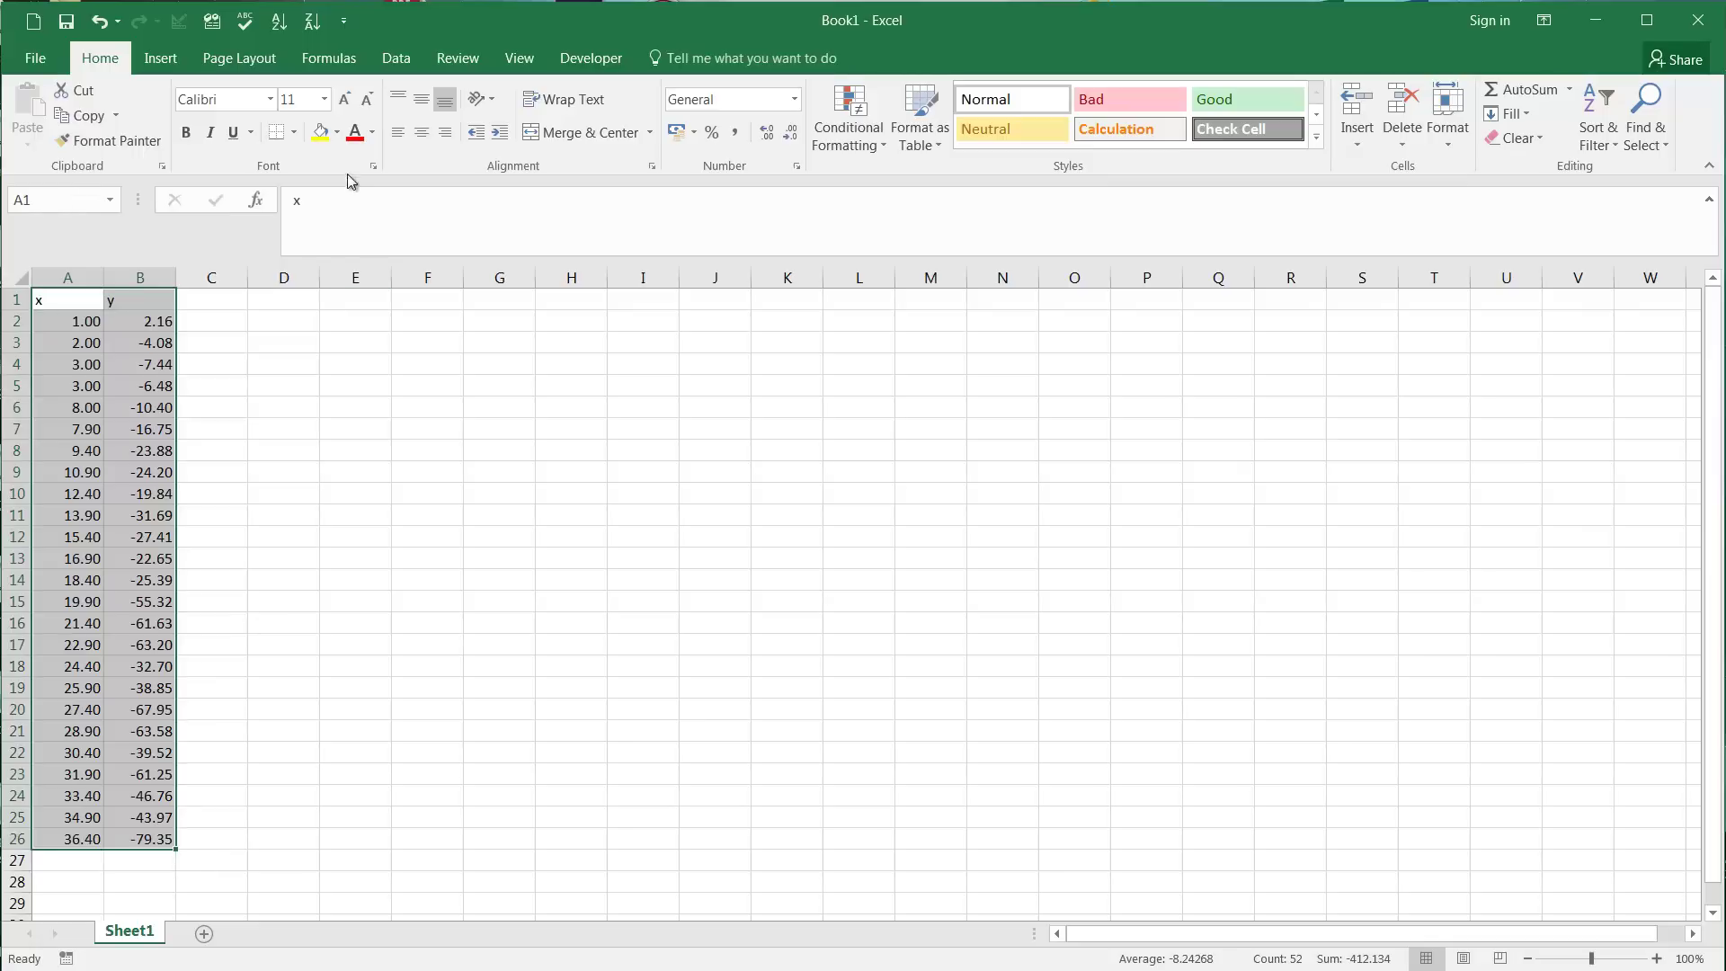
left_click(284, 427)
left_click(267, 320)
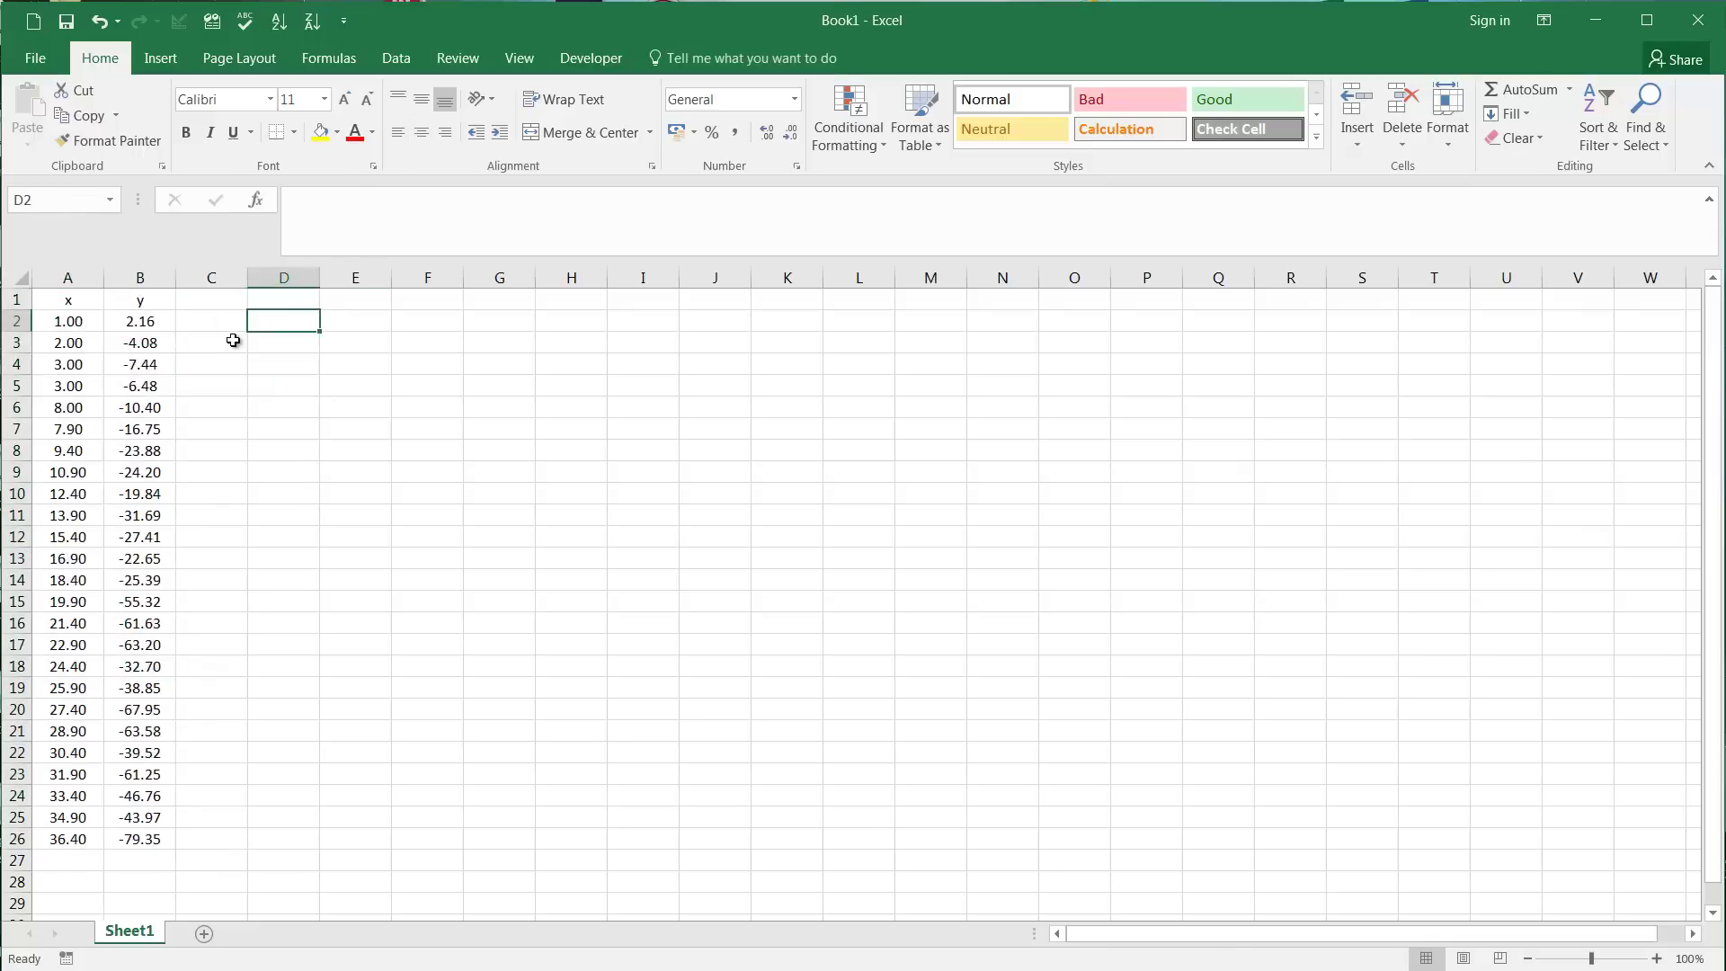
left_click(233, 340)
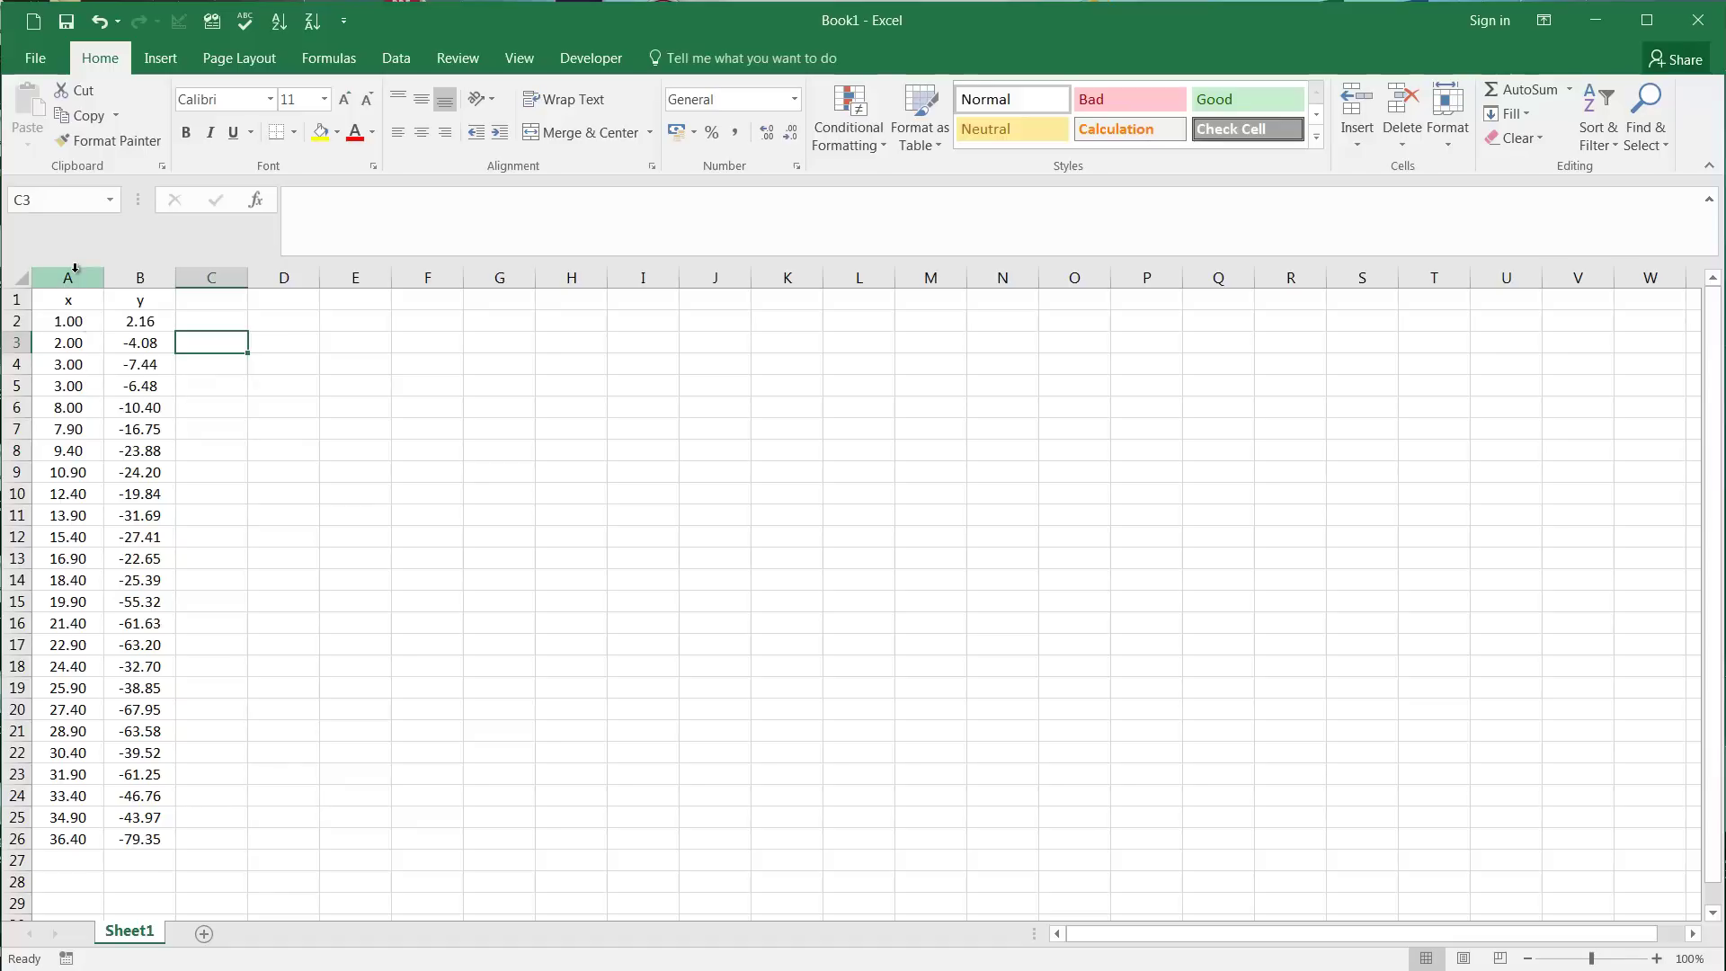
Try selecting the header cells and the whole x and y columns.
mouse_move(77, 303)
left_mouse_down()
mouse_move(129, 302)
mouse_move(84, 289)
left_mouse_up()
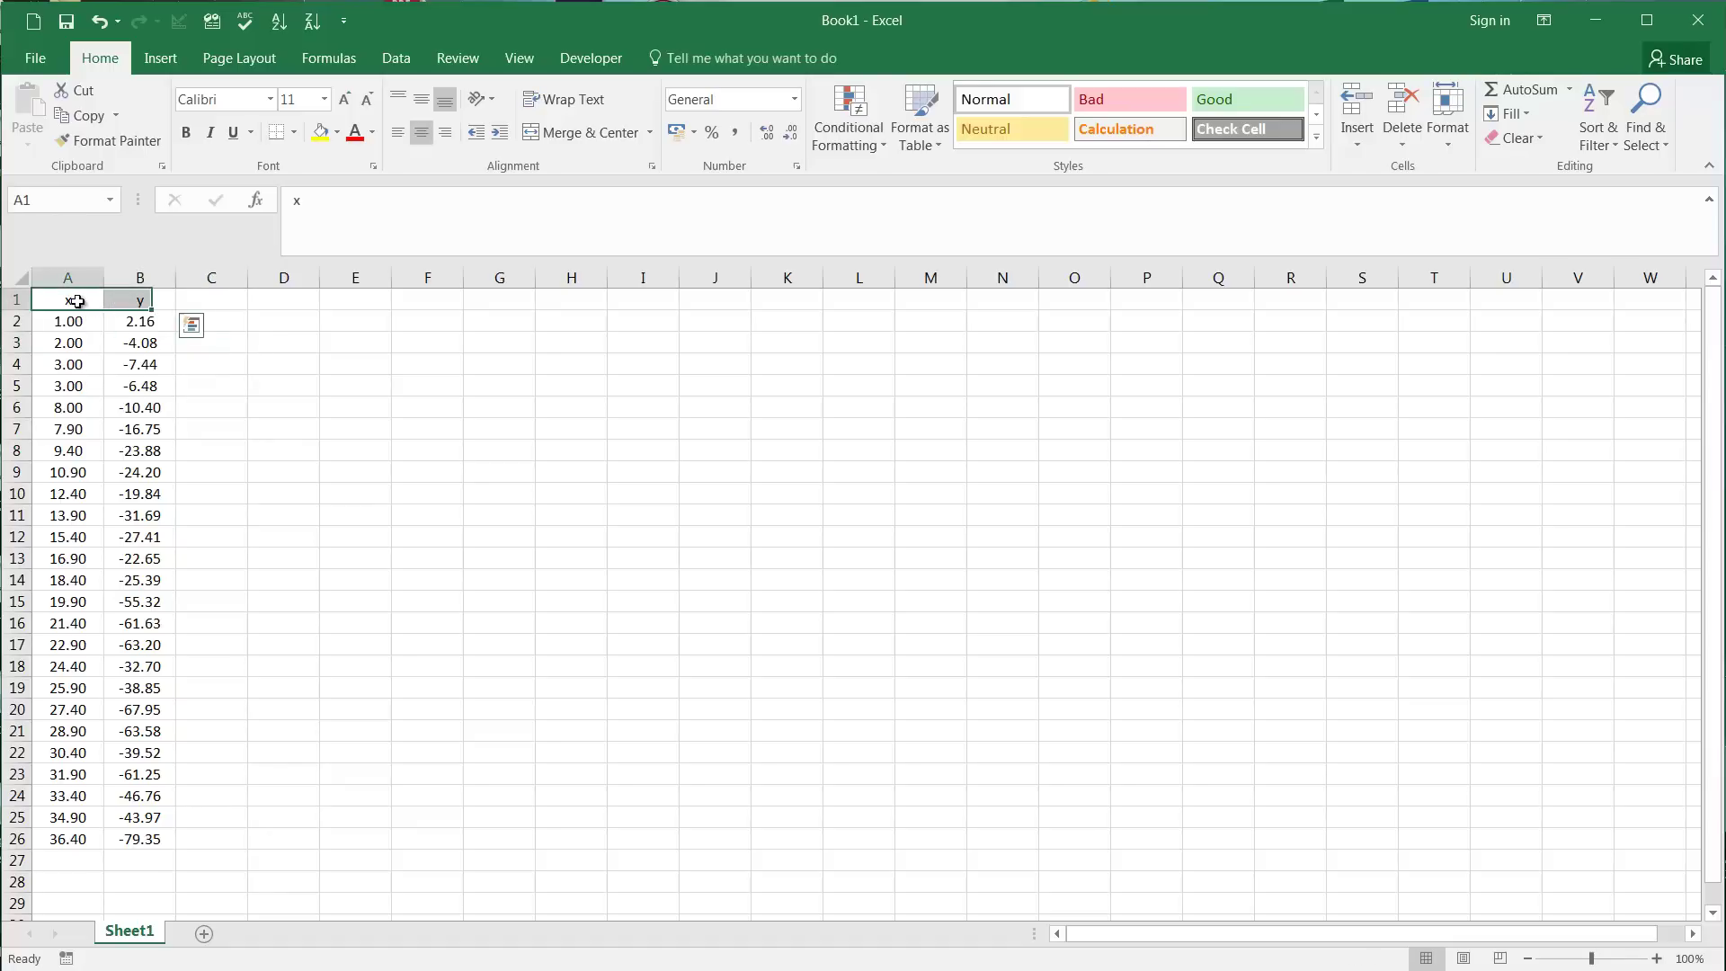
left_click(77, 280)
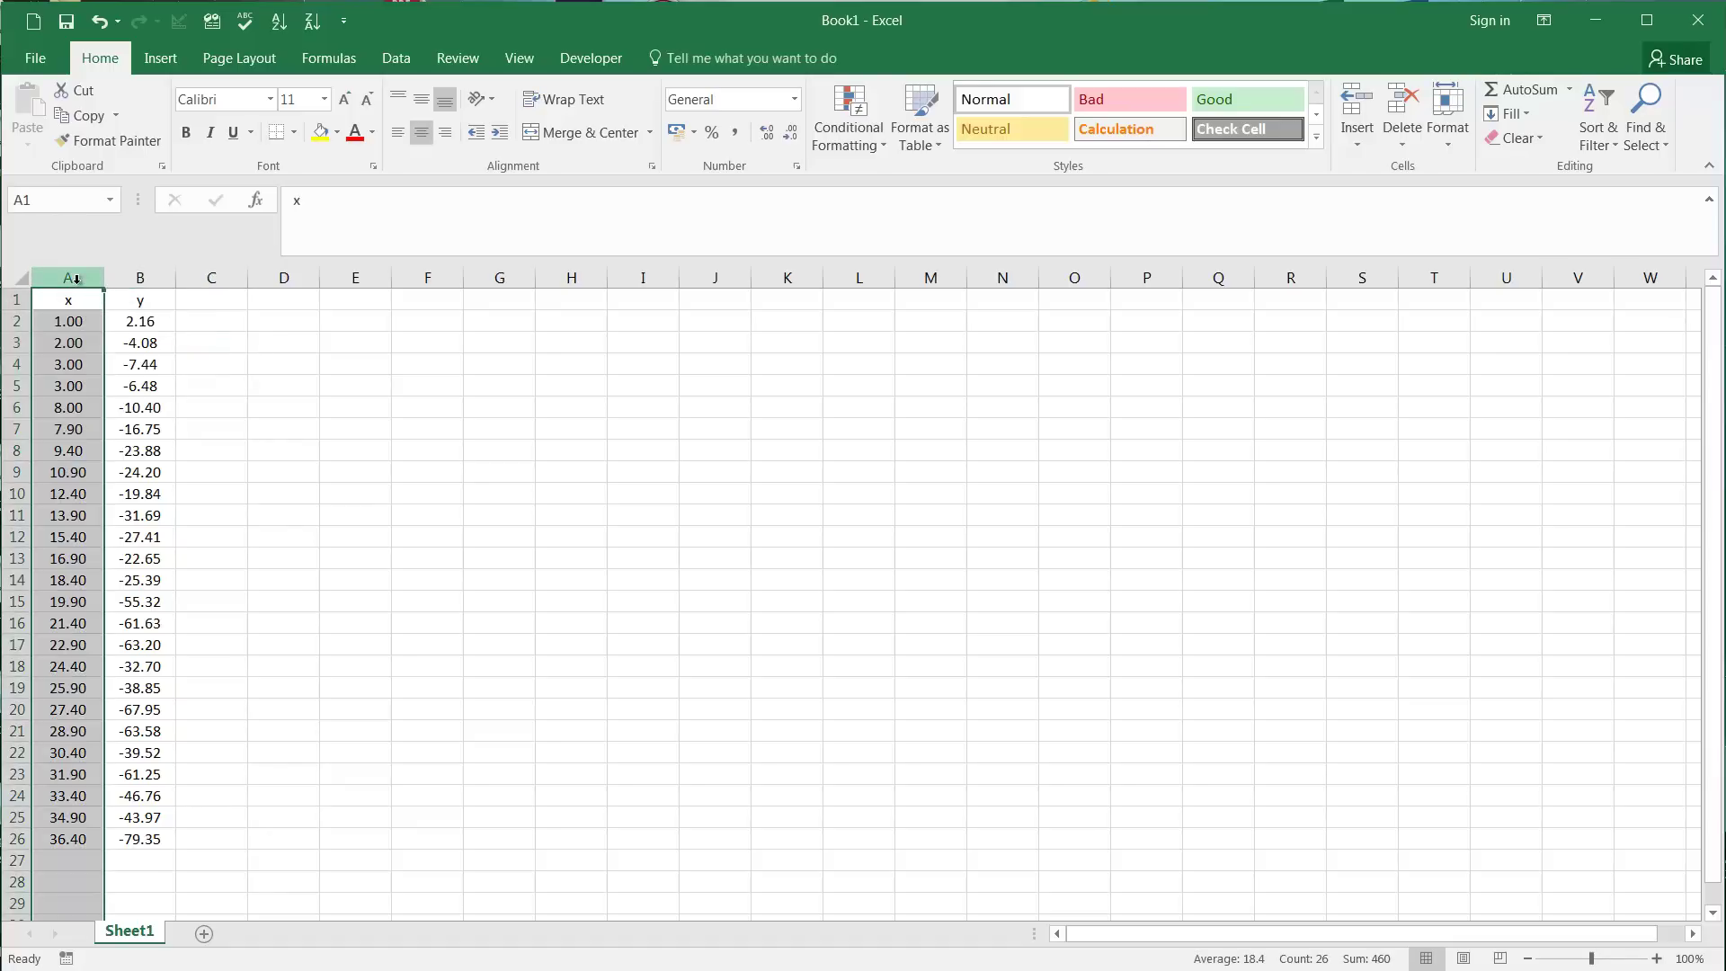
left_click(136, 274)
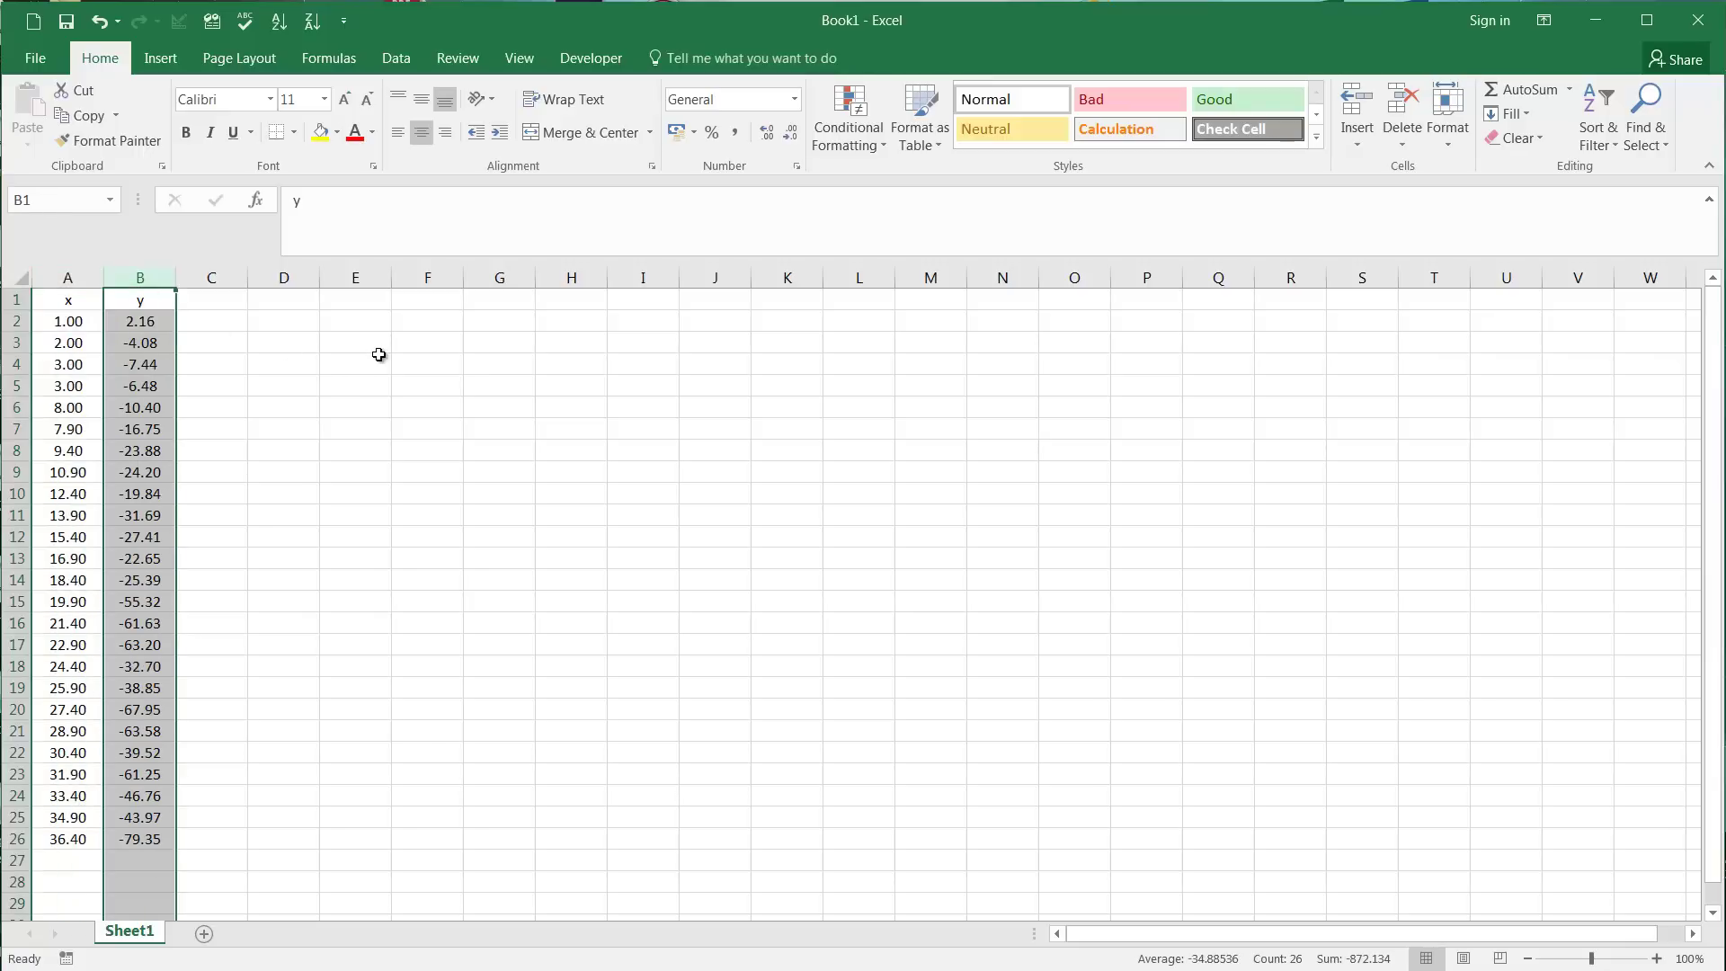
left_click(351, 359)
left_click(51, 317)
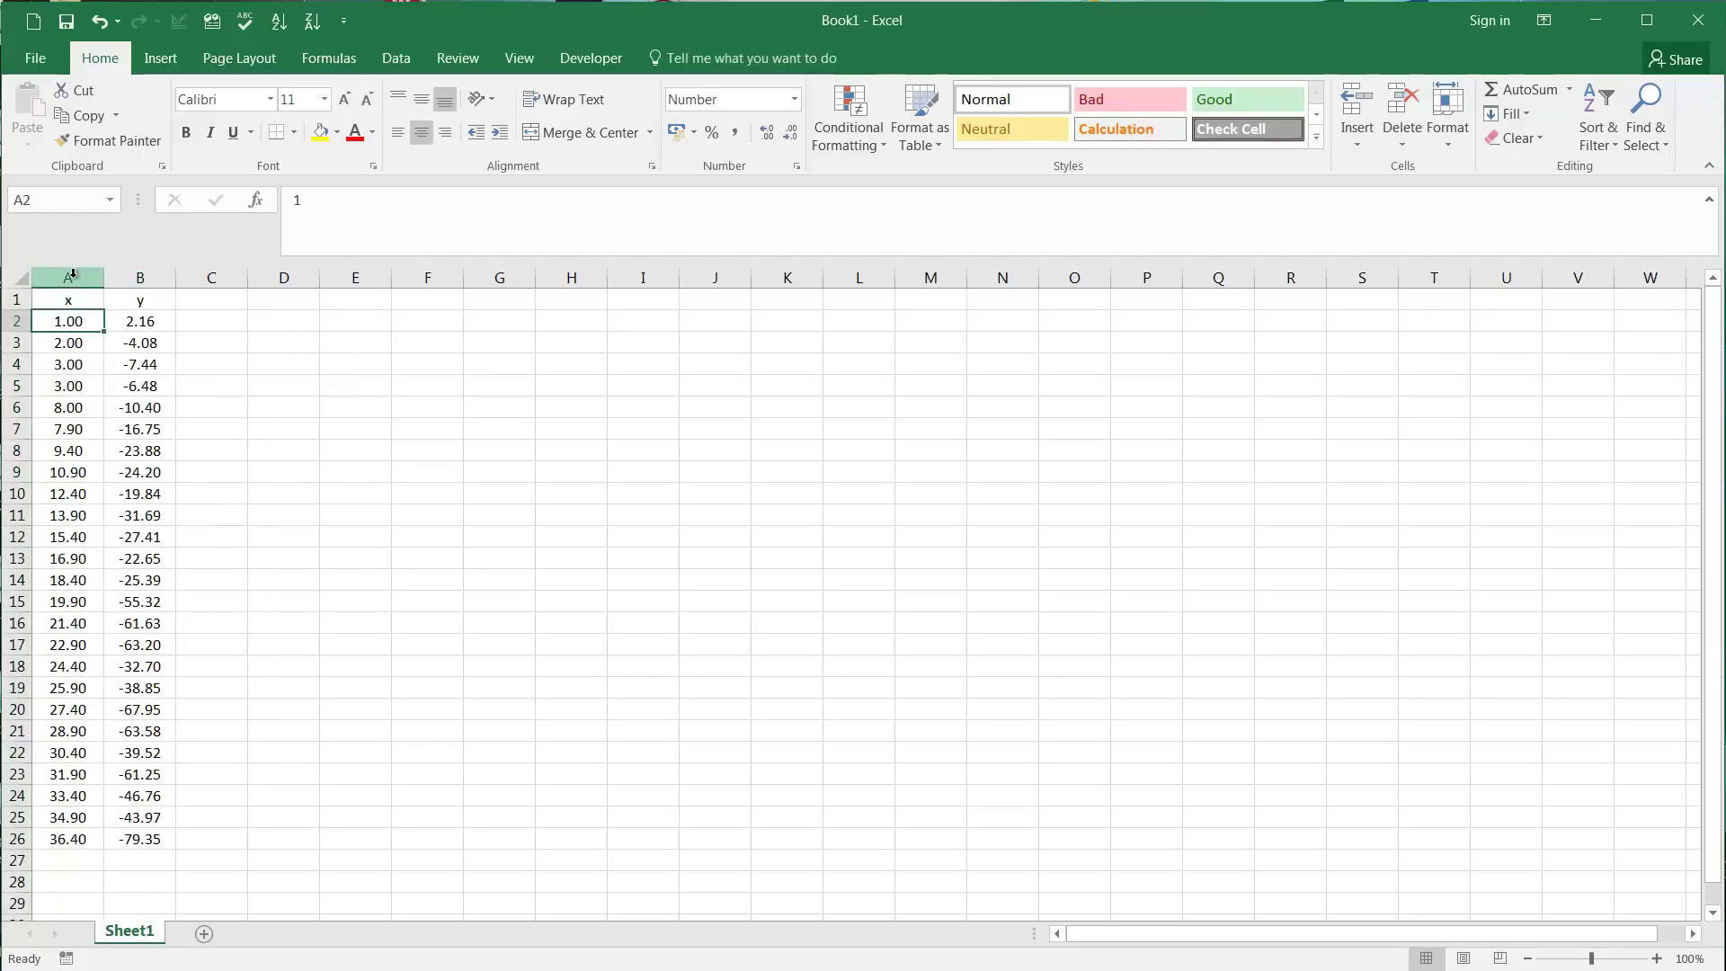
left_click(76, 278)
left_click(77, 322)
left_click(77, 278)
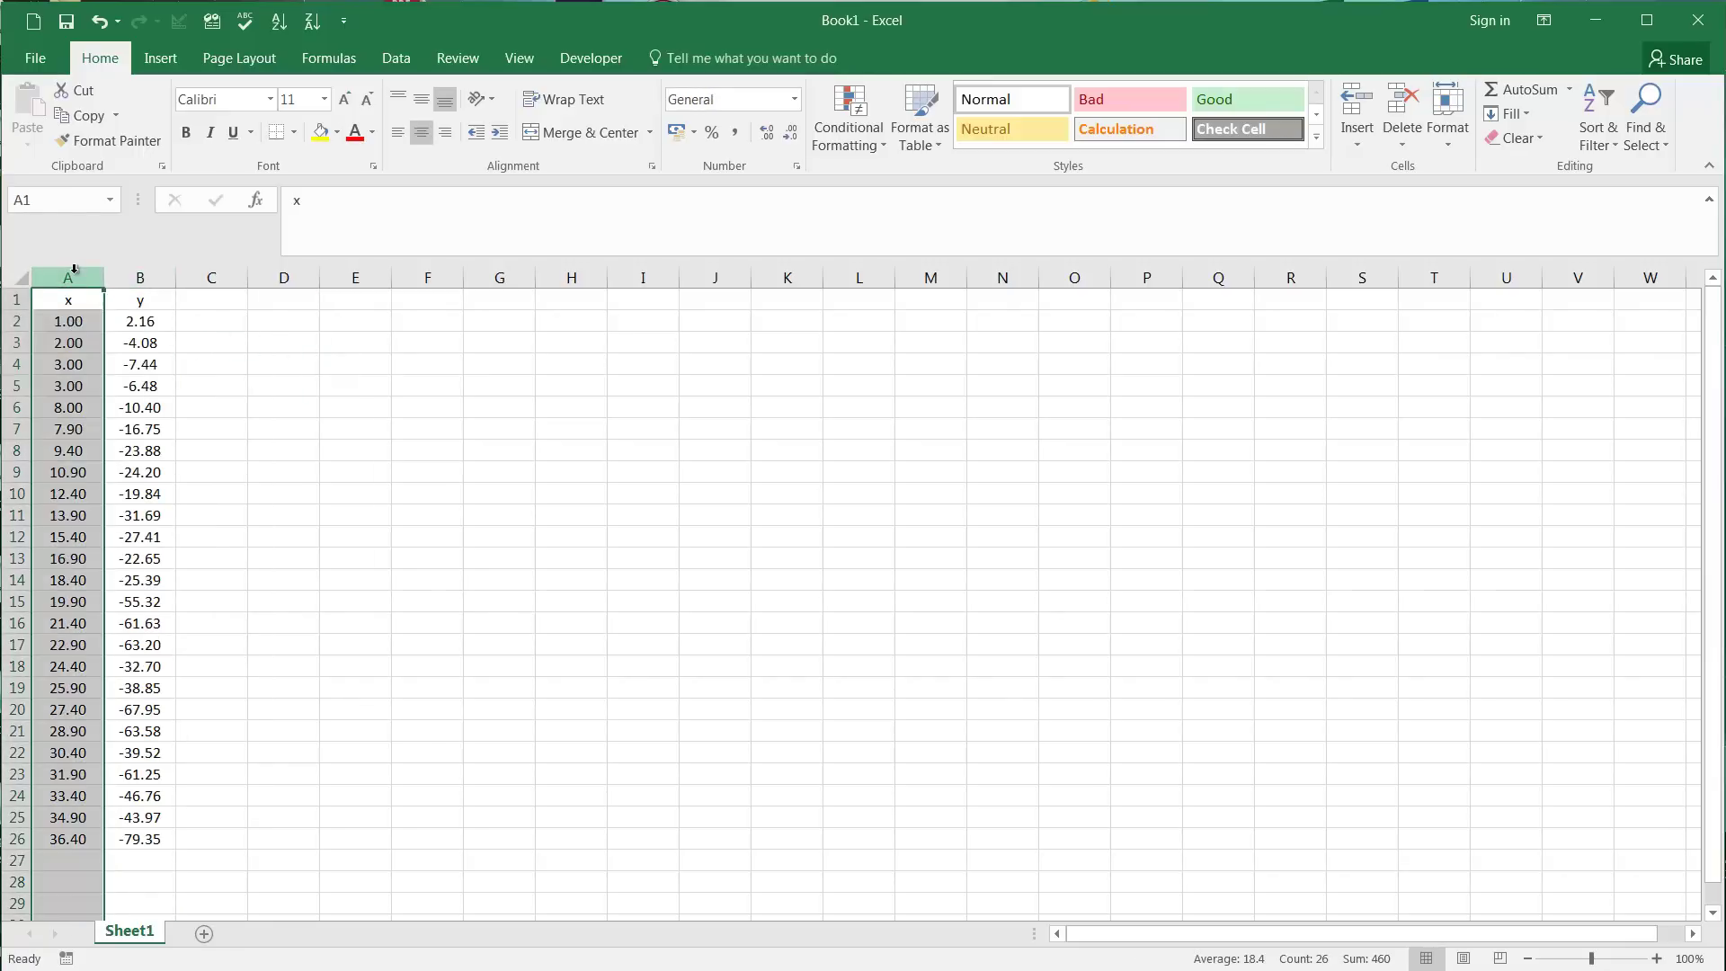
Select the x values alone, then reselect the full A1:B26 range.
left_click_drag(63, 324, 67, 838)
left_click_drag(300, 660, 1367, 670)
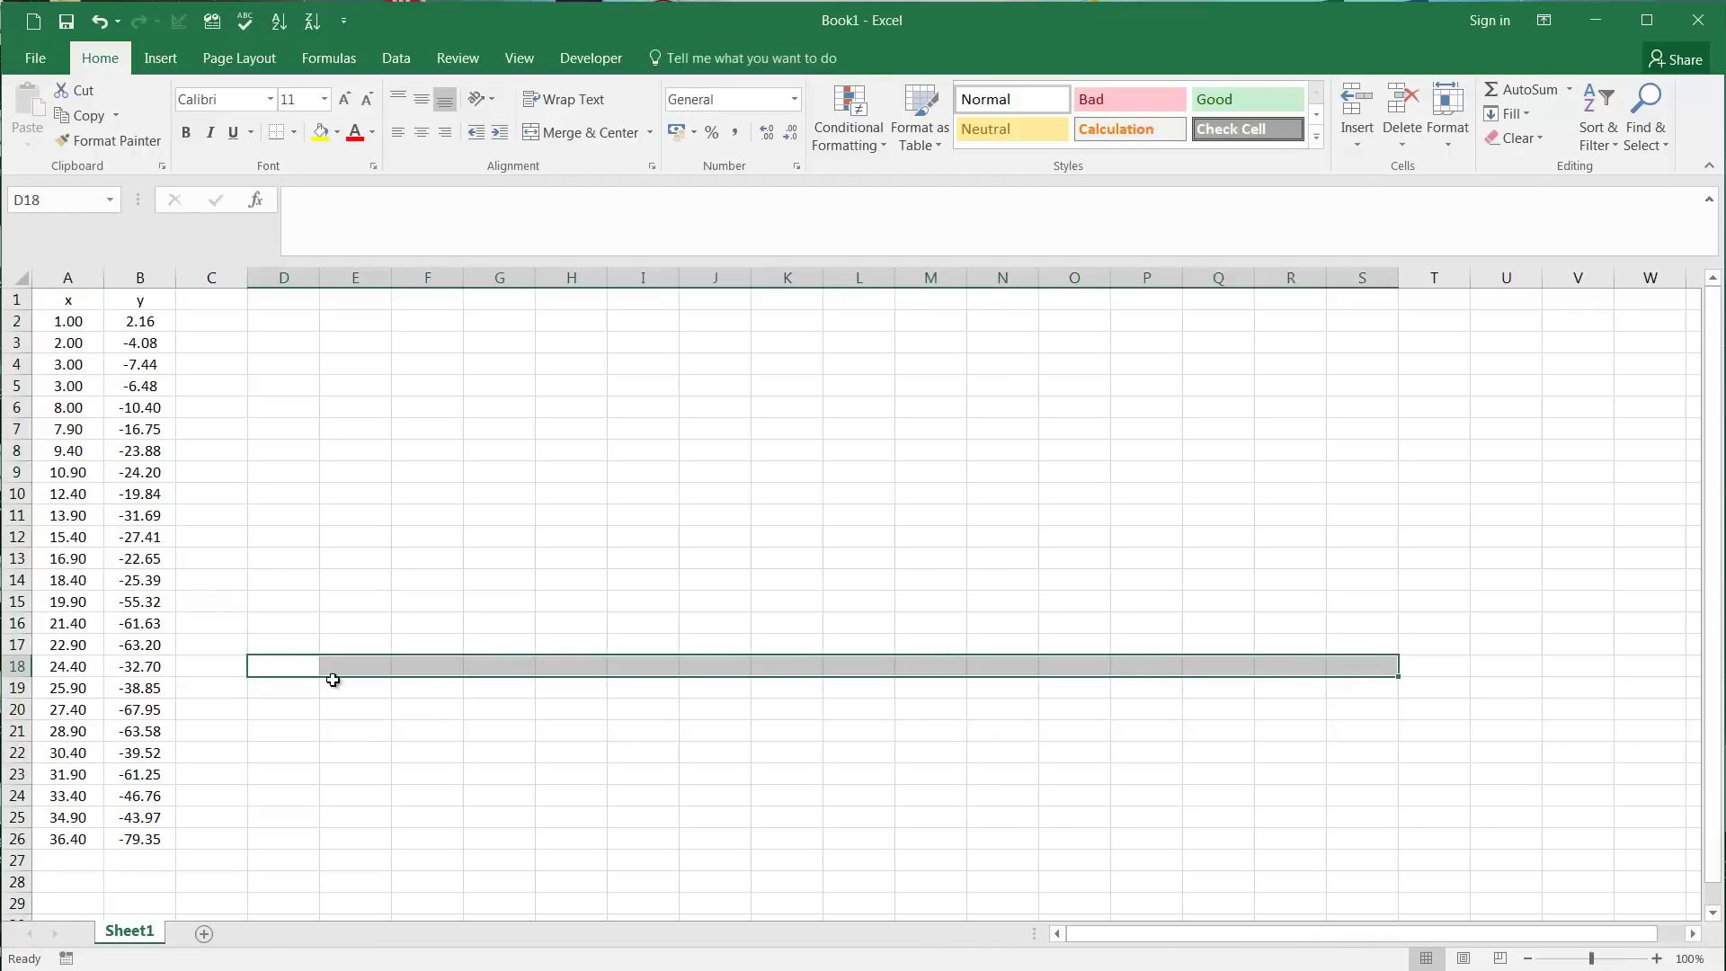
left_click_drag(332, 681, 279, 341)
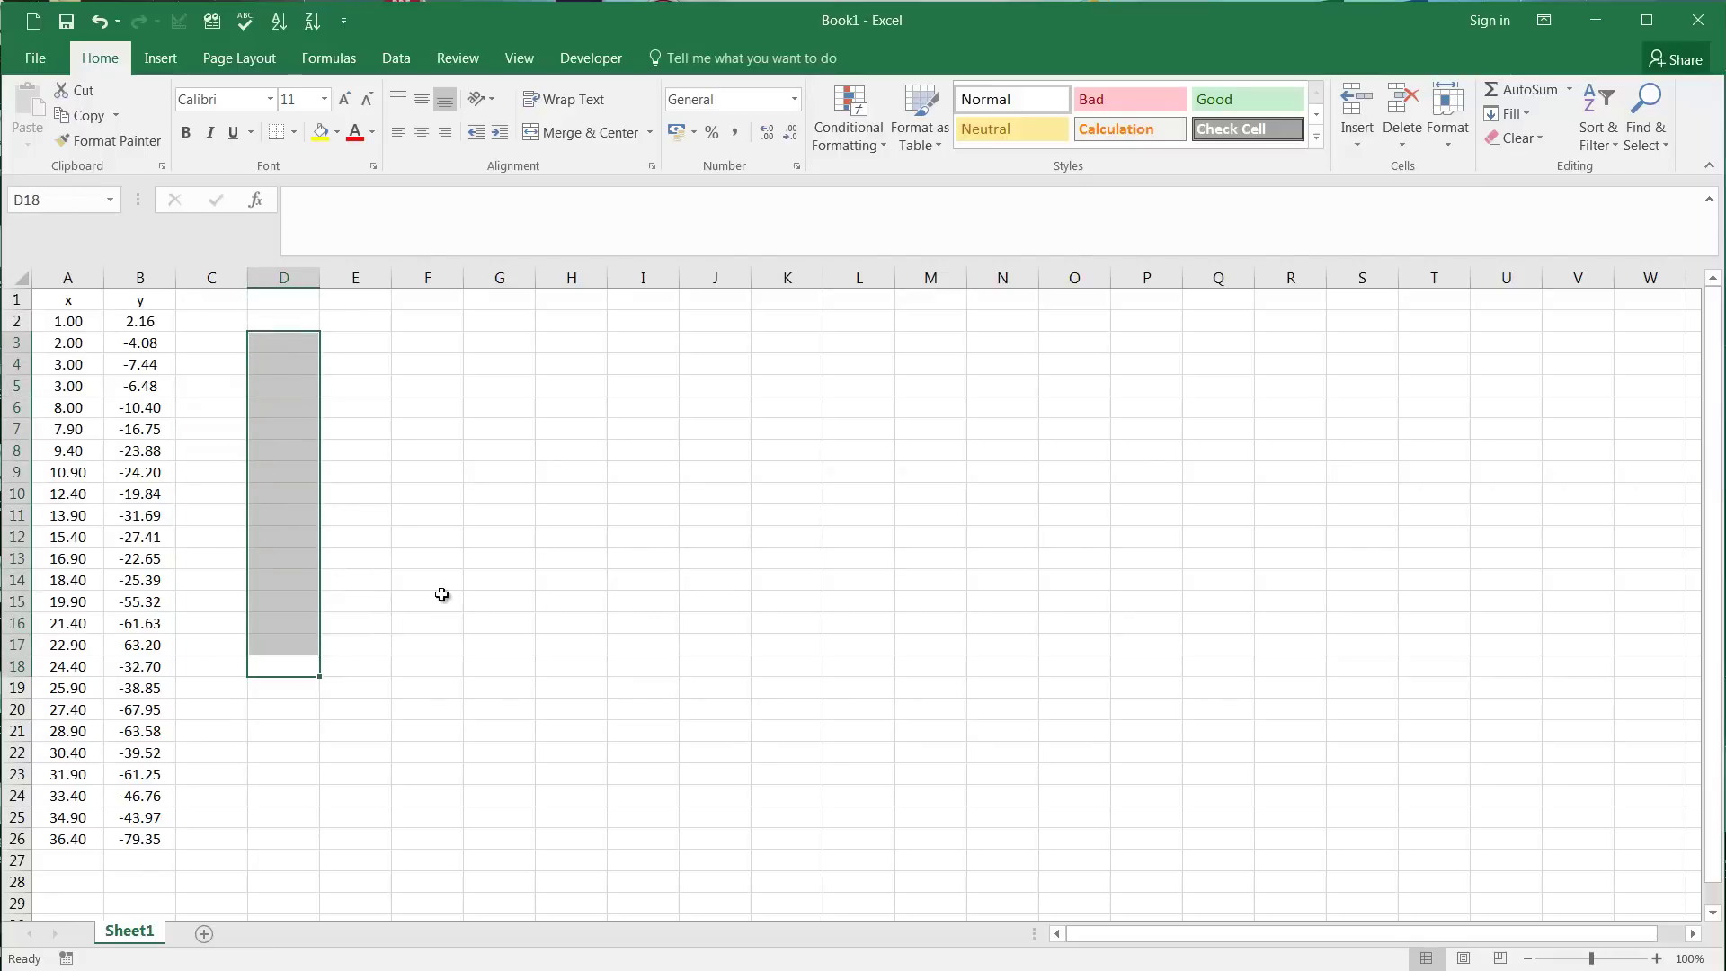
left_click(355, 469)
left_click_drag(68, 300, 144, 837)
Insert a marker-only scatter chart of the x–y data and move it beside the table.
left_click(165, 60)
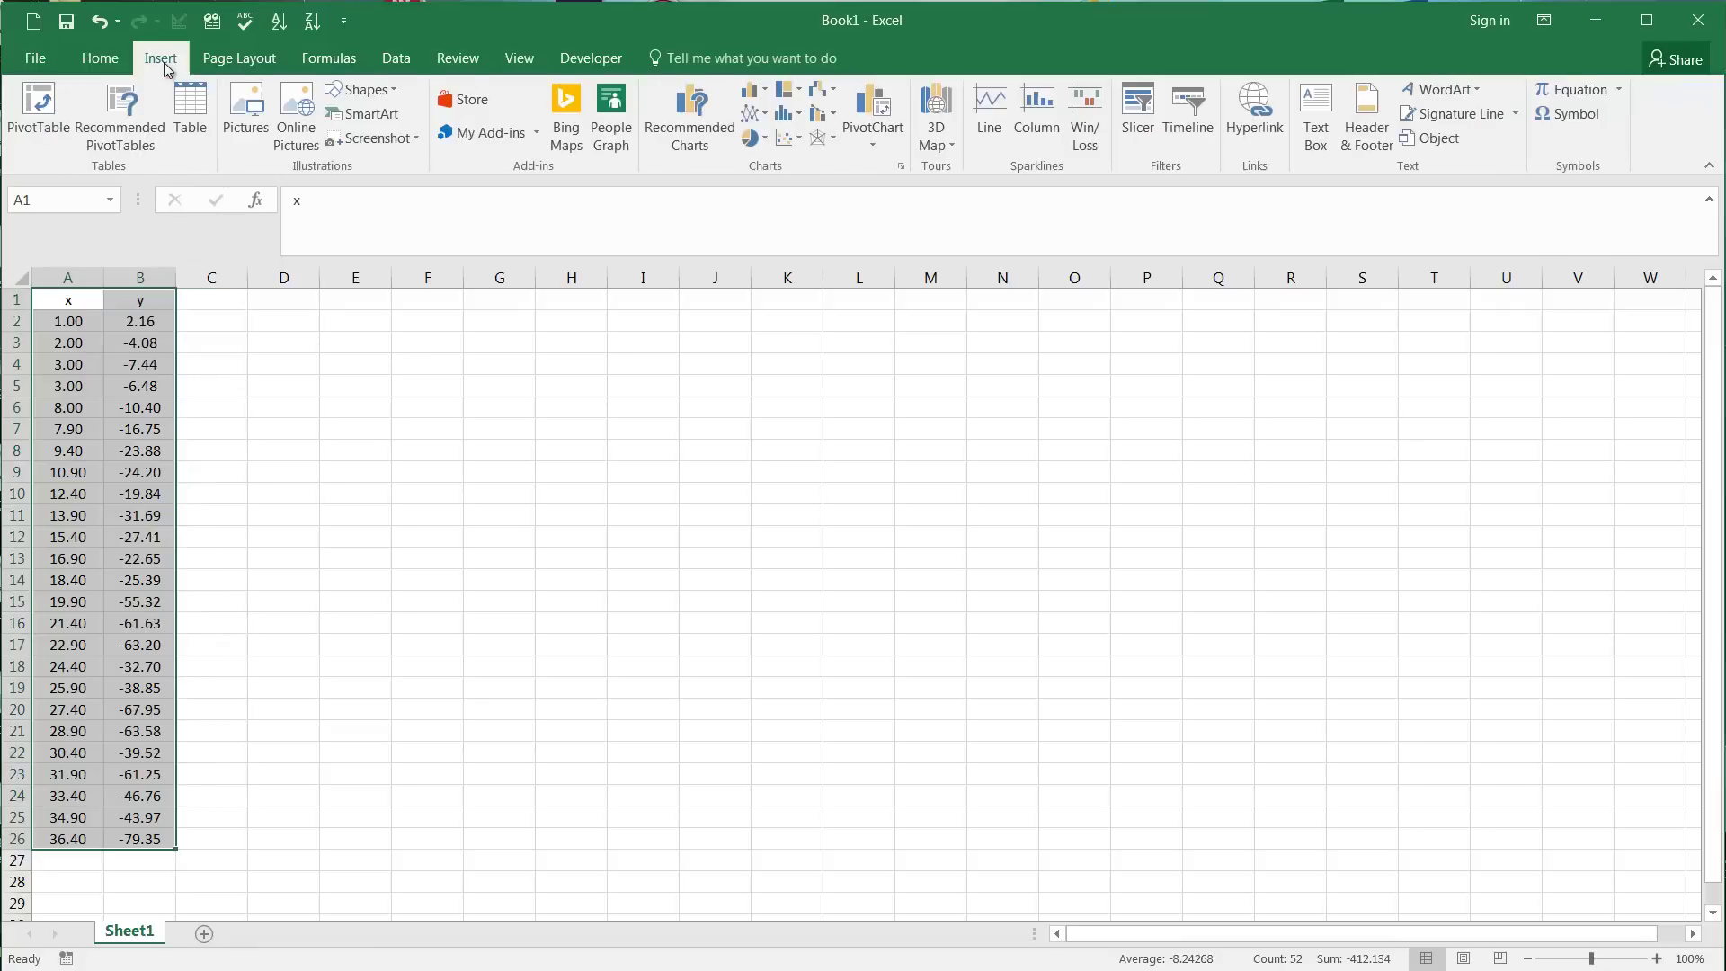
left_click(791, 136)
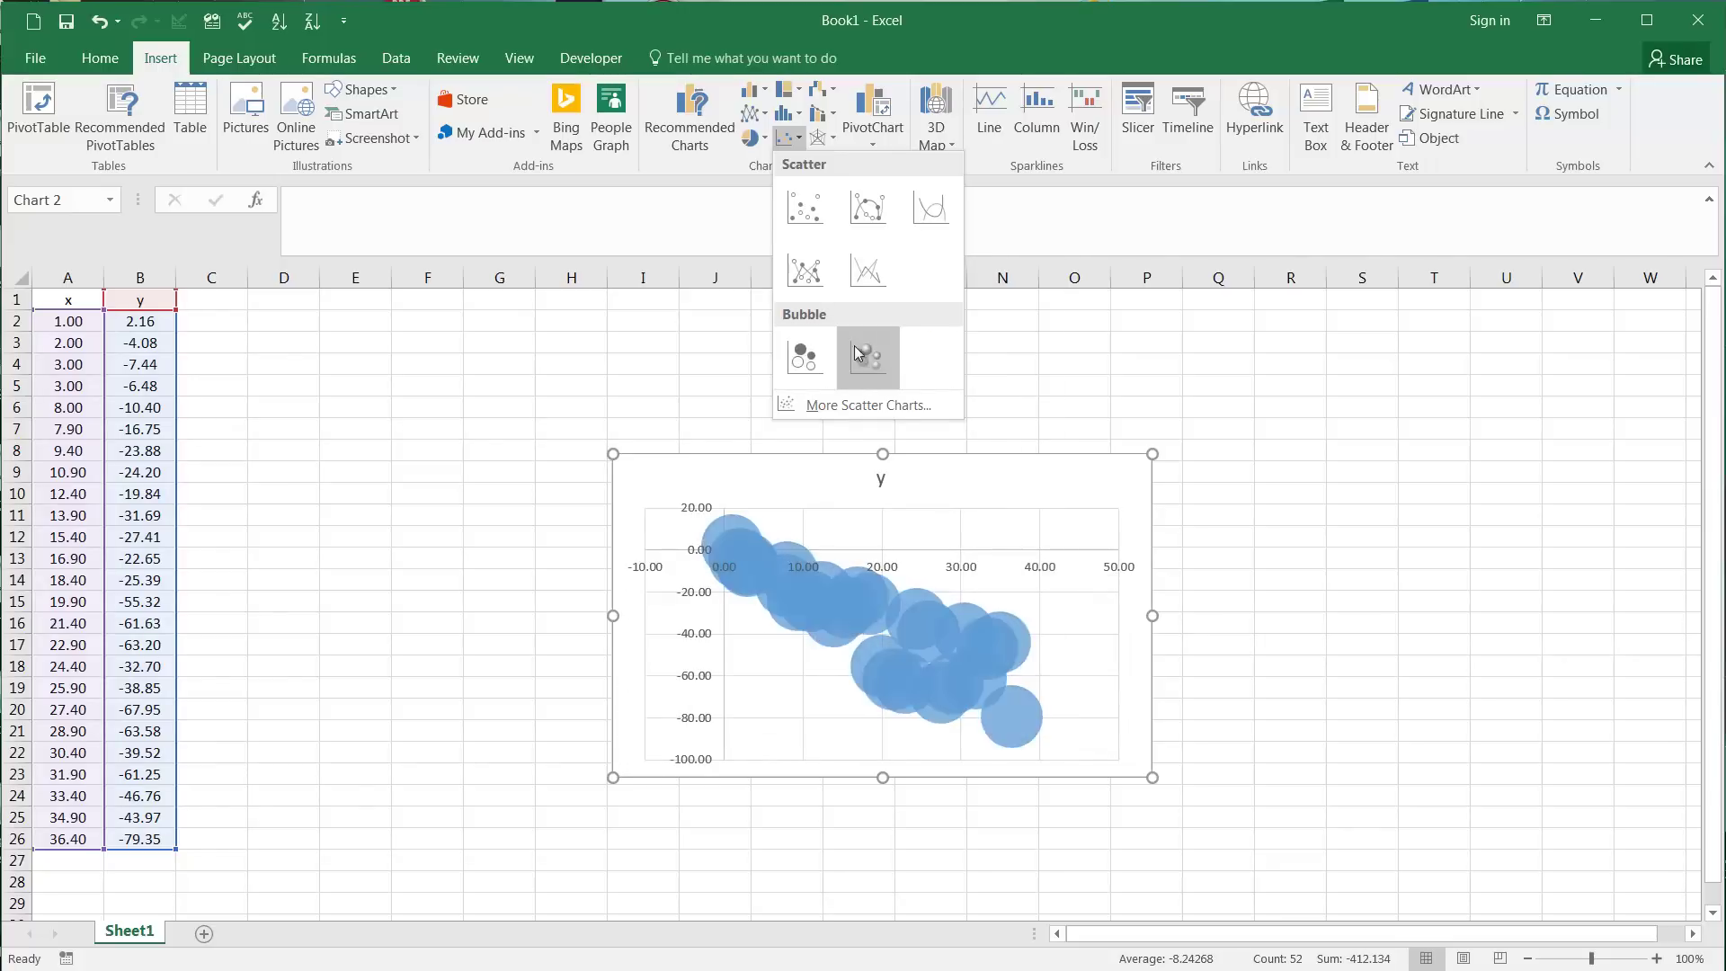
left_click(807, 214)
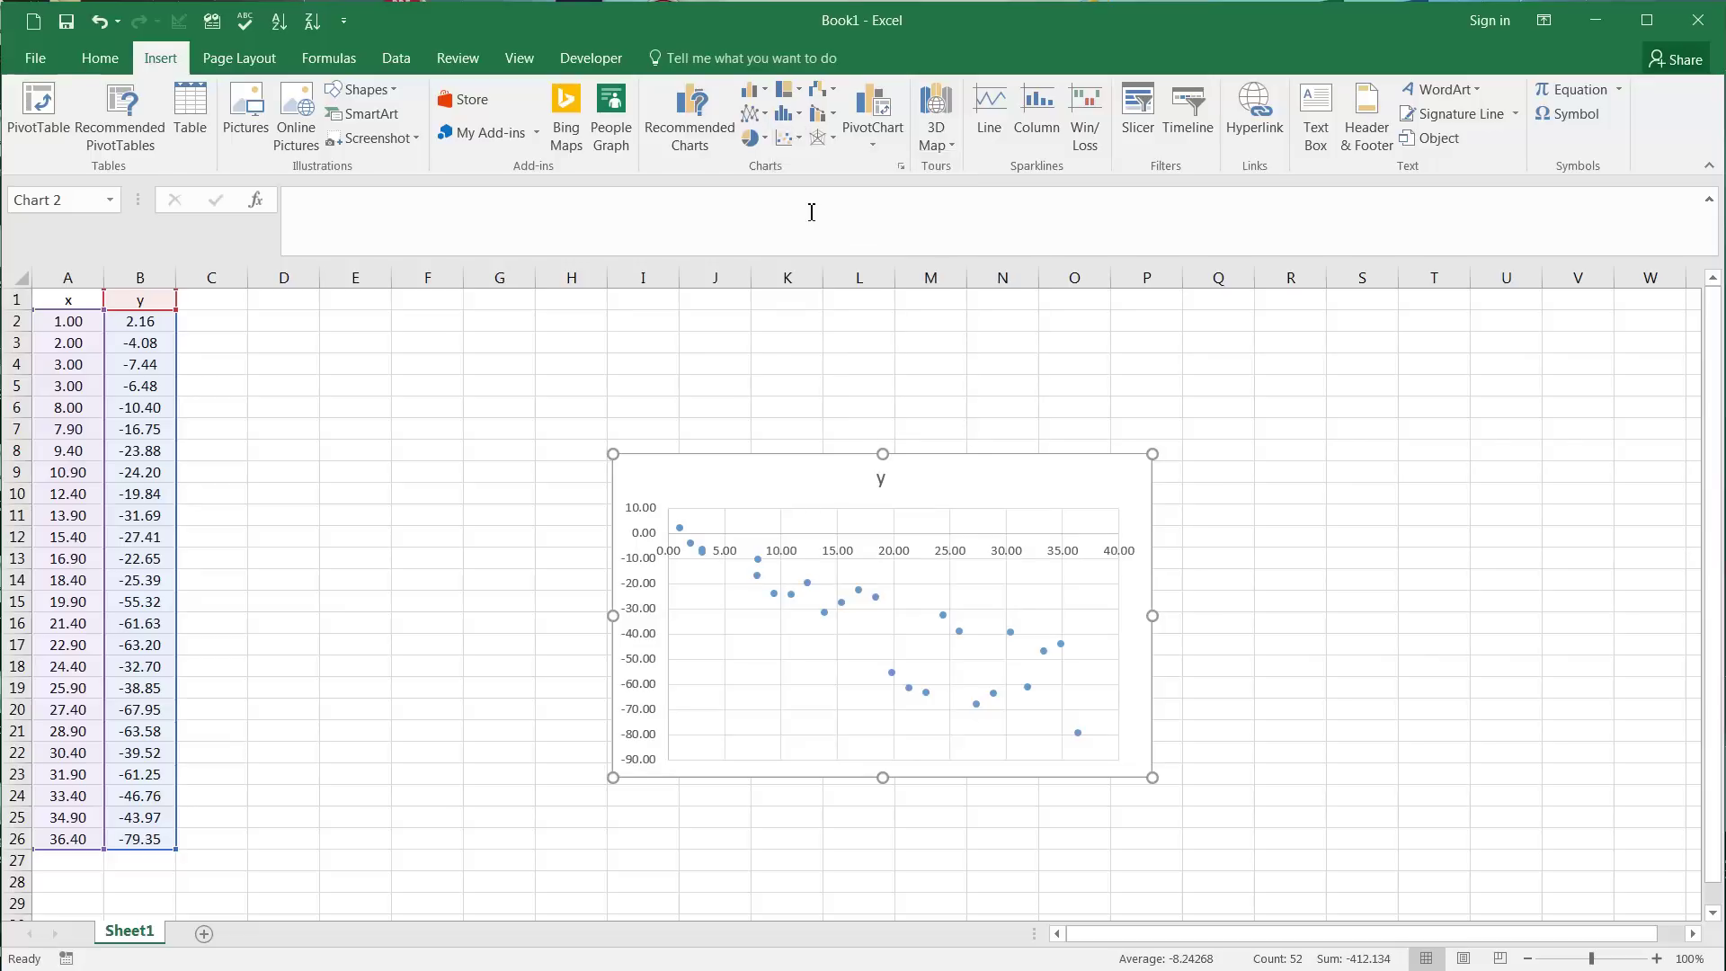
left_click_drag(708, 461, 541, 398)
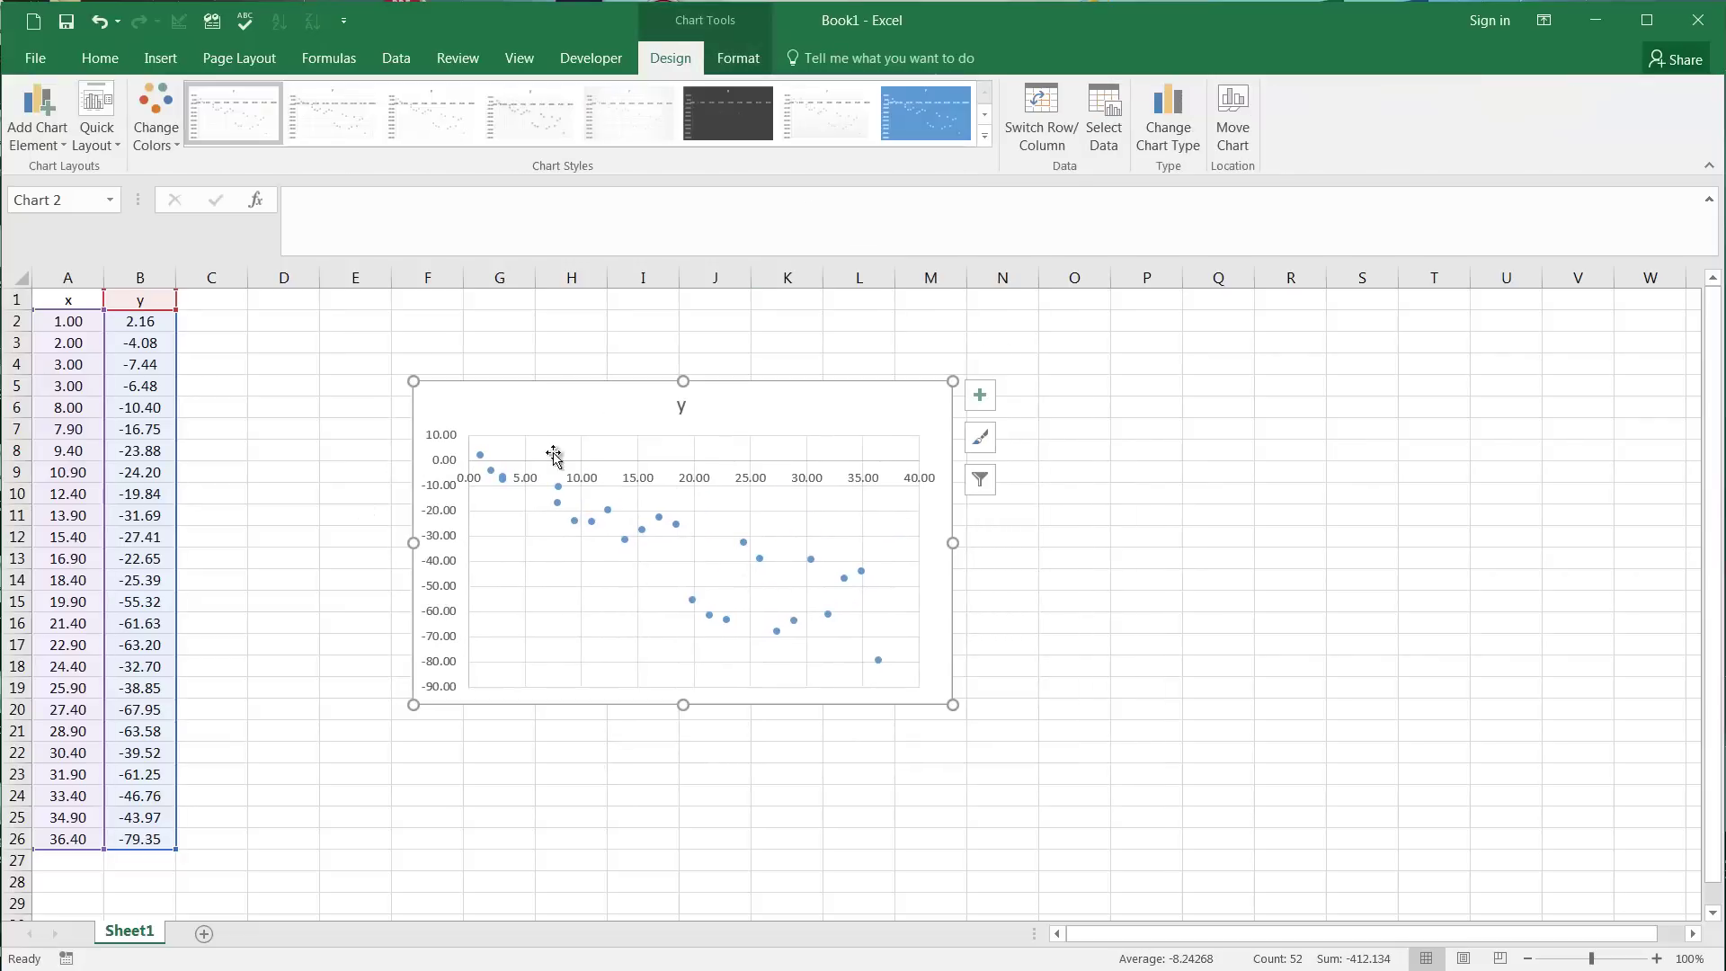
left_click(155, 325)
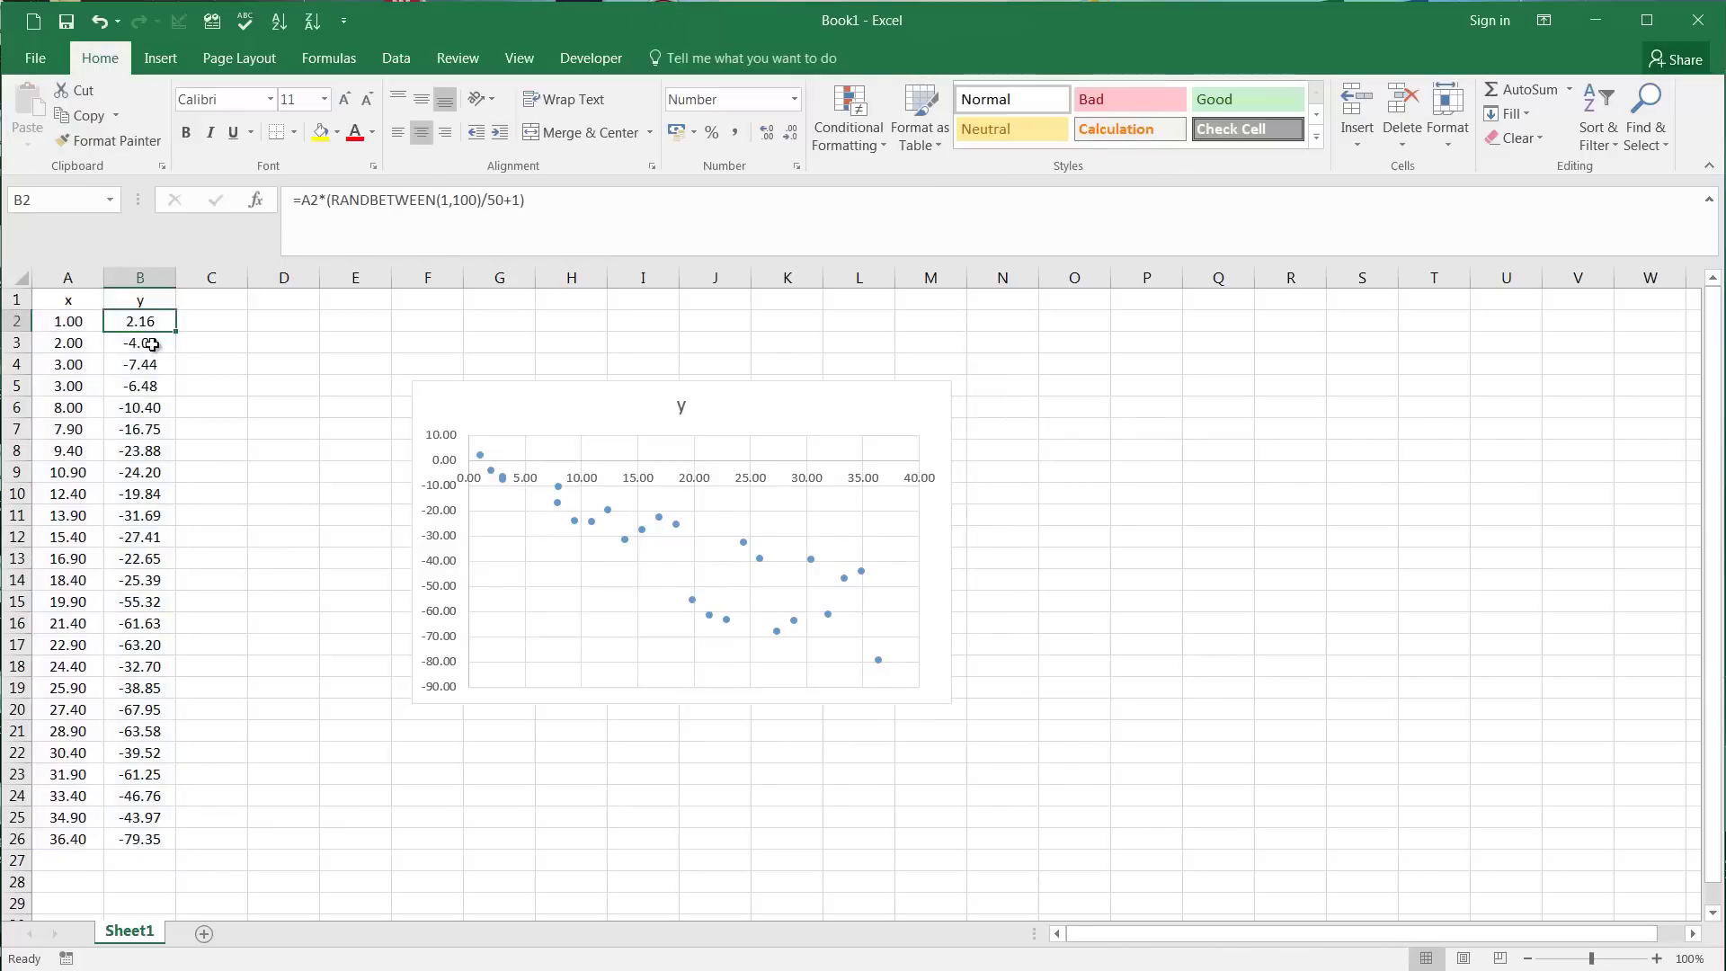
left_click(147, 340)
left_click(149, 321)
left_click(147, 339)
left_click(161, 329)
left_click(580, 400)
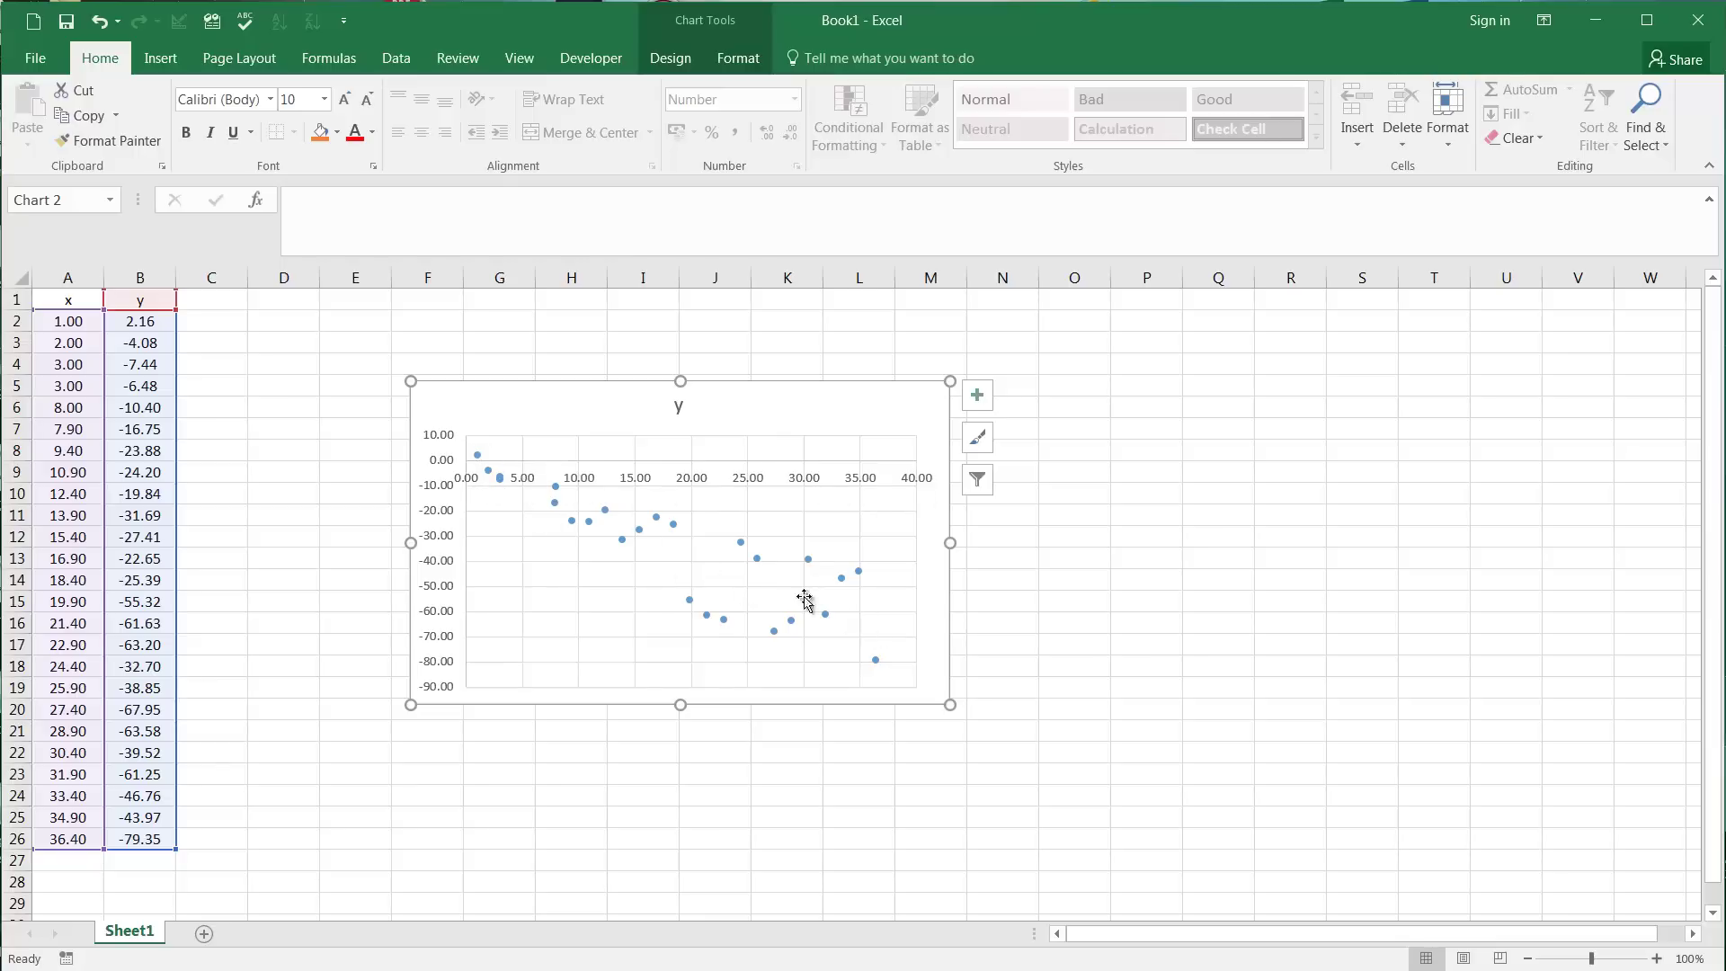
left_click(125, 322)
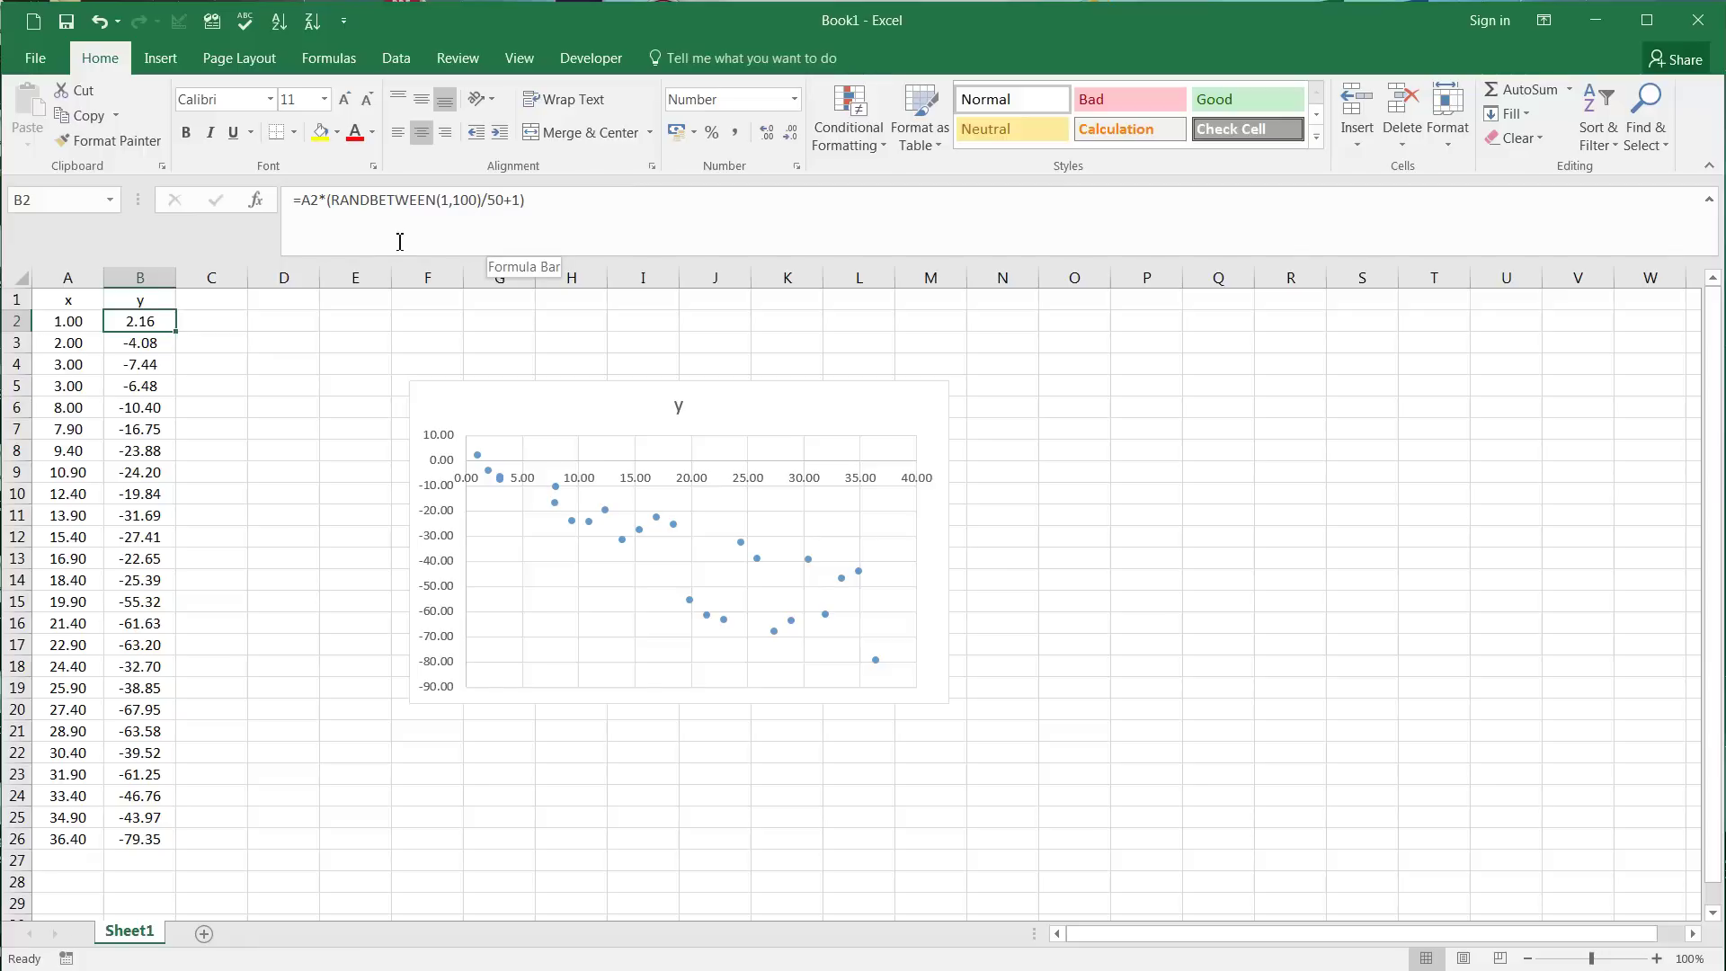
left_click(294, 360)
left_click(165, 336)
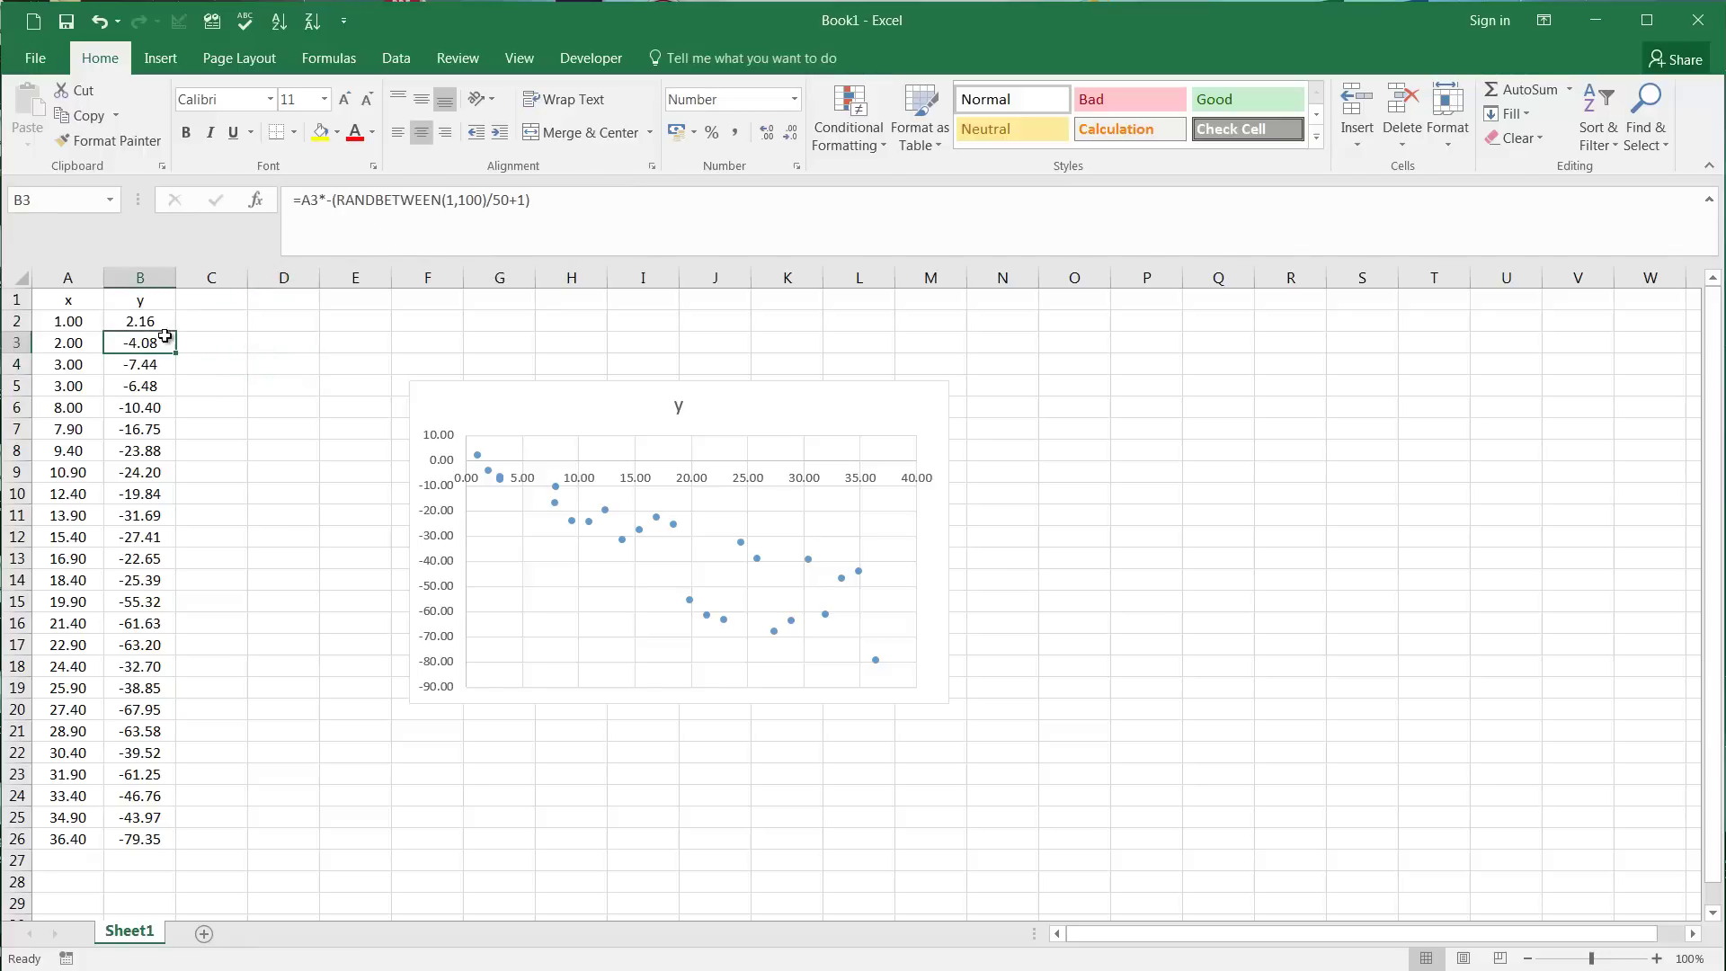
left_click(149, 432)
left_click(140, 580)
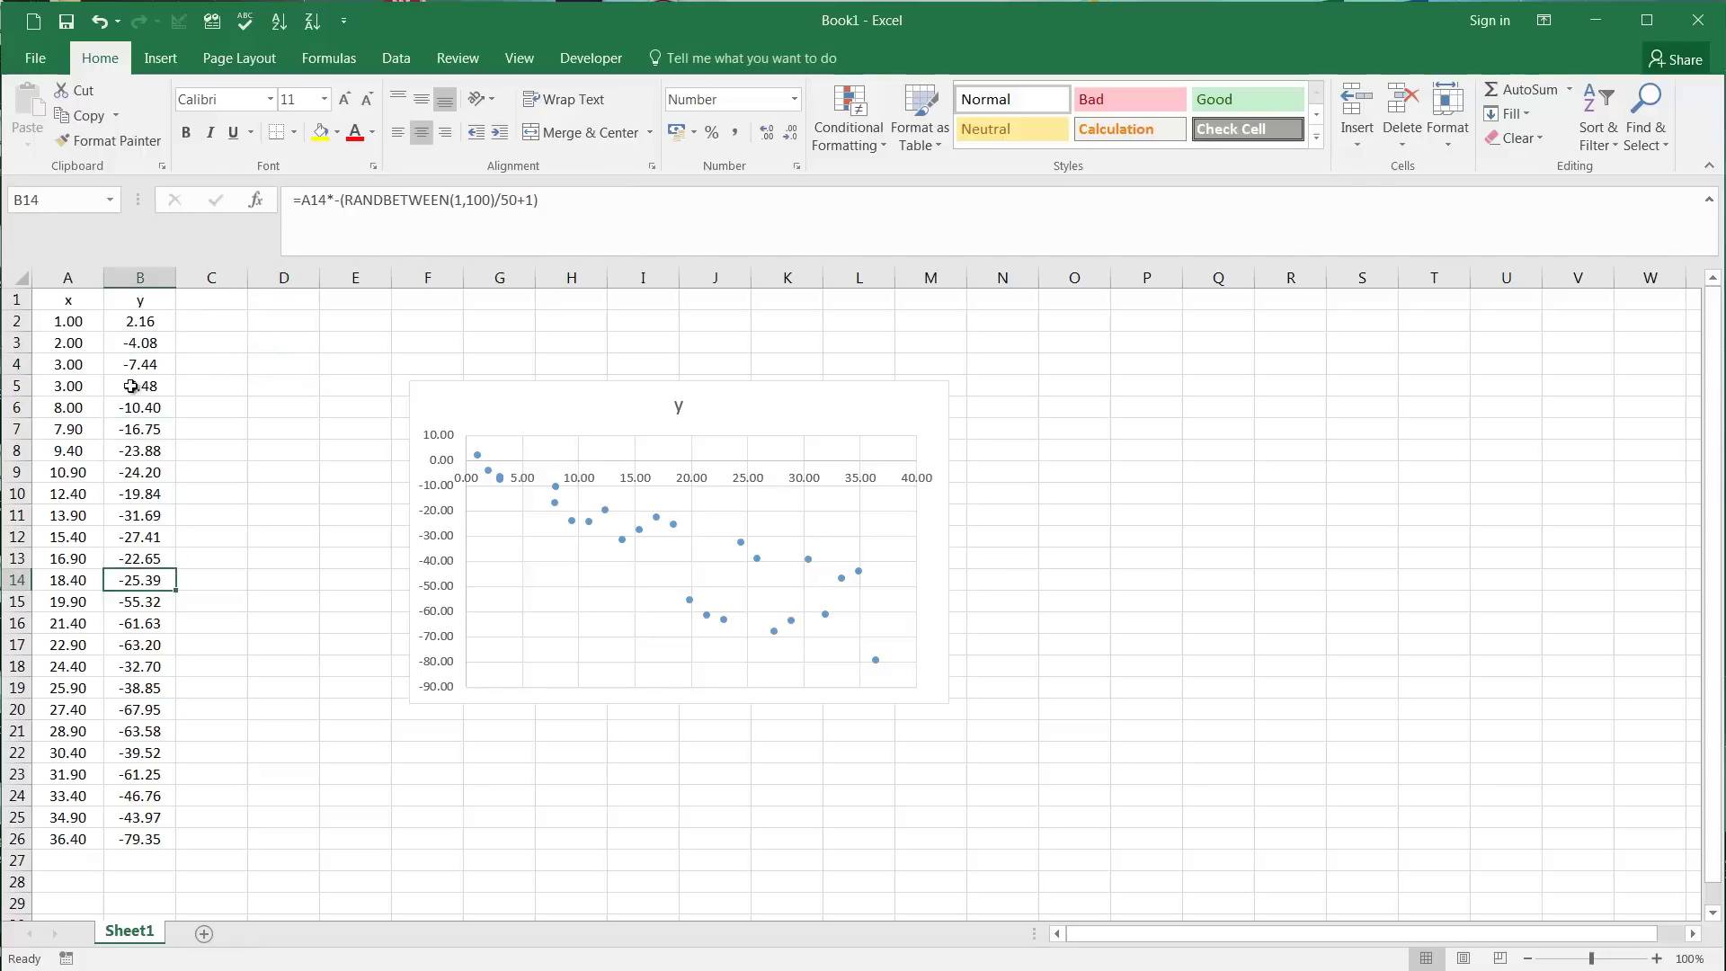
left_click(135, 322)
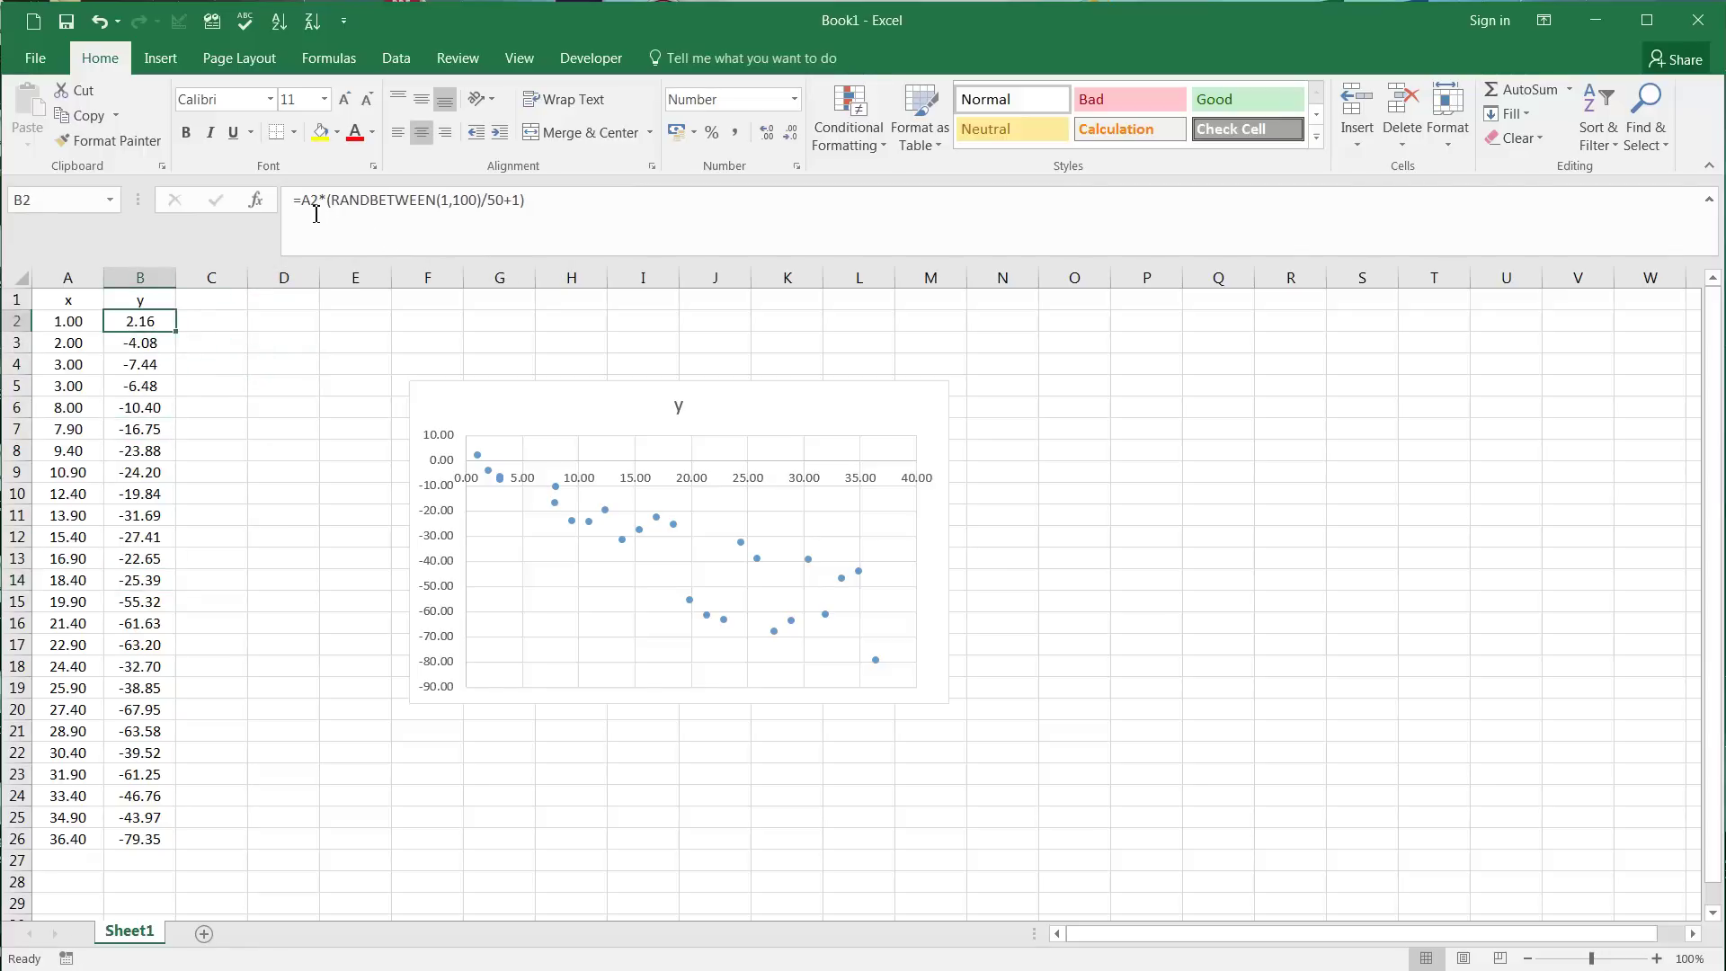
Fill B2's y formula down through B26 so all 25 x–y pairs are plotted.
double_click(174, 333)
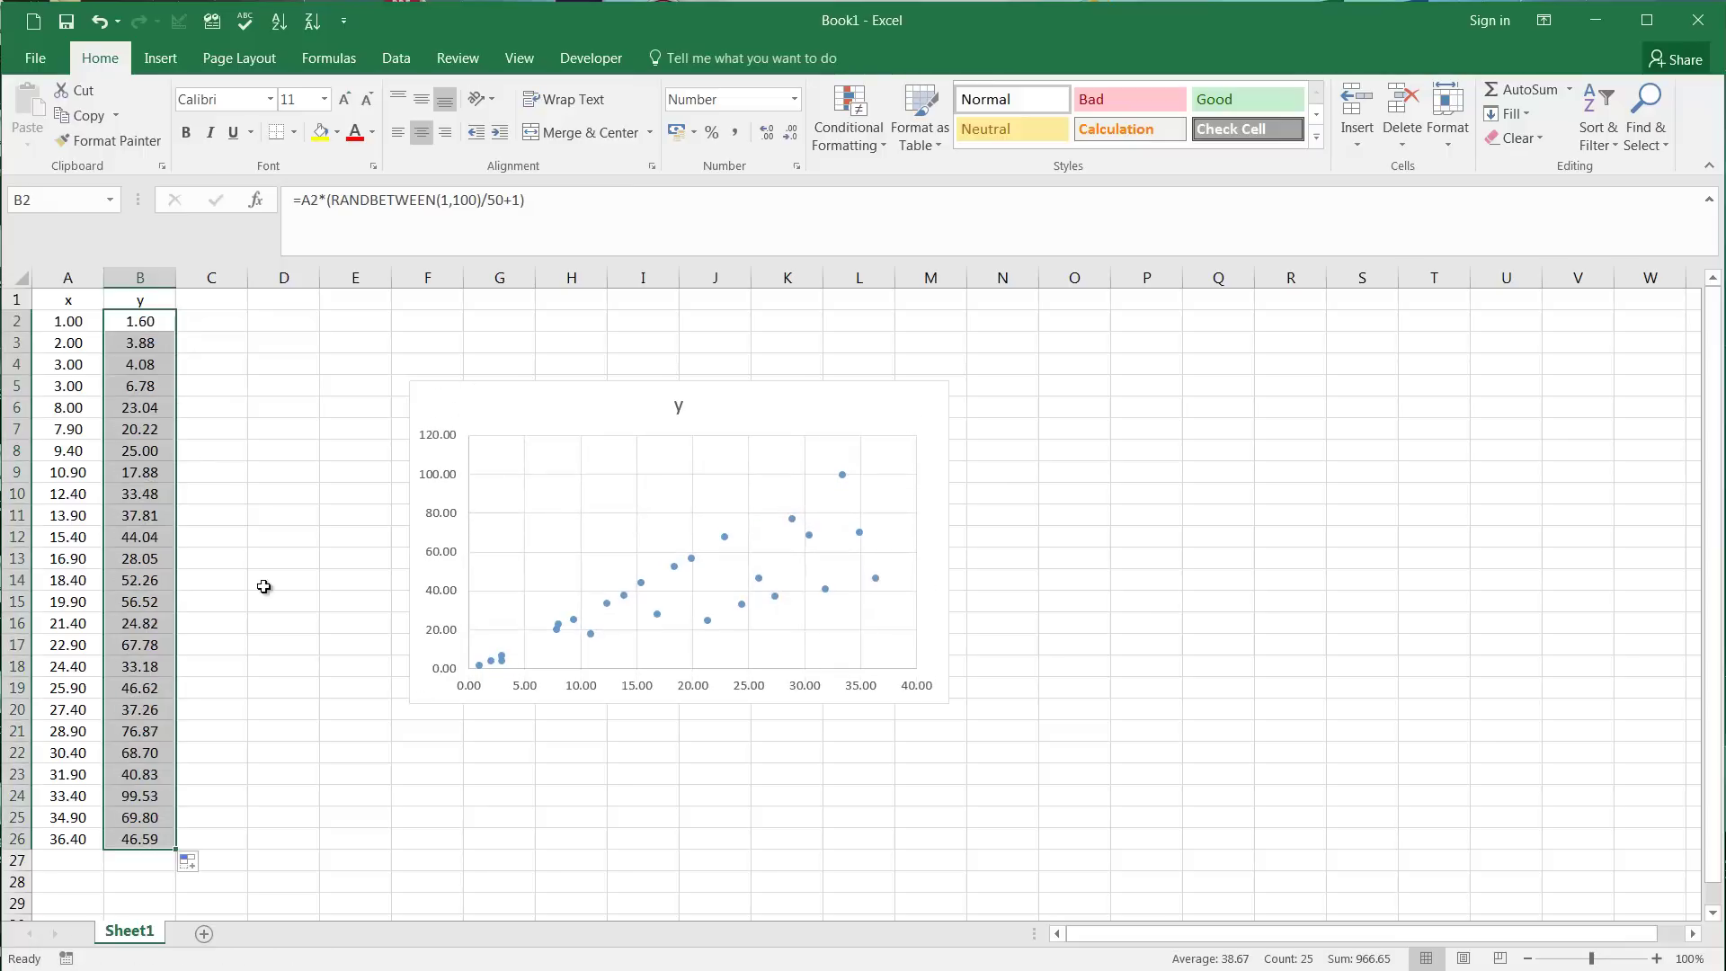
left_click_drag(274, 474, 274, 493)
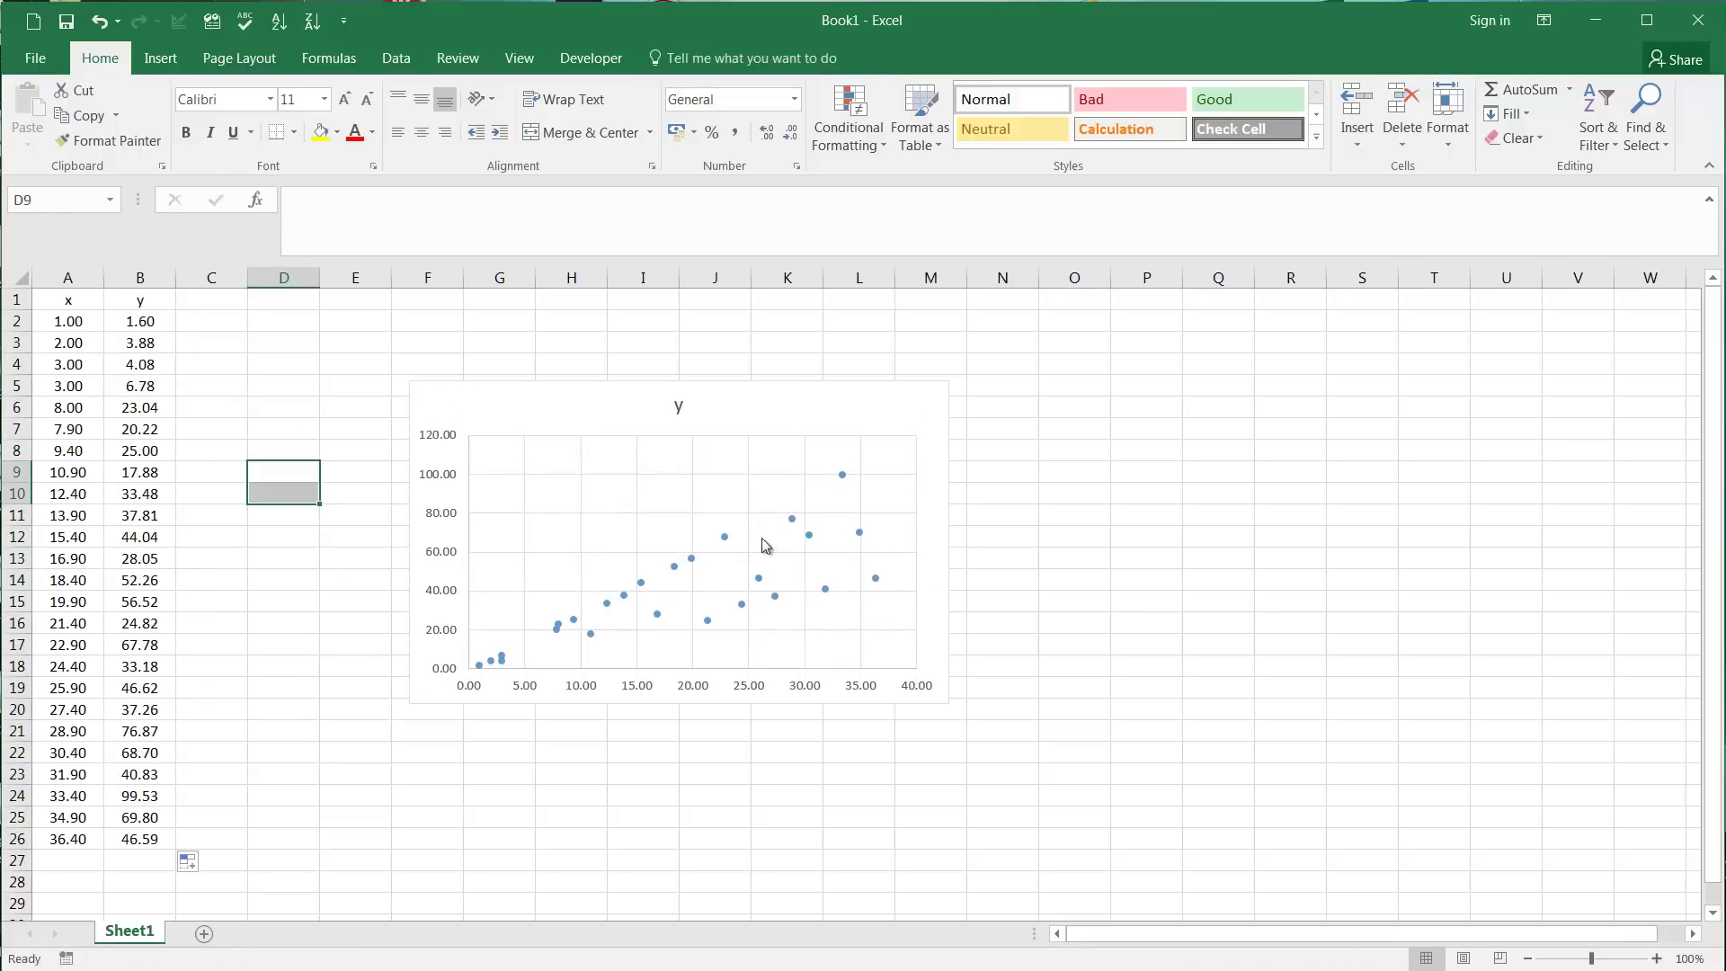
left_click(315, 429)
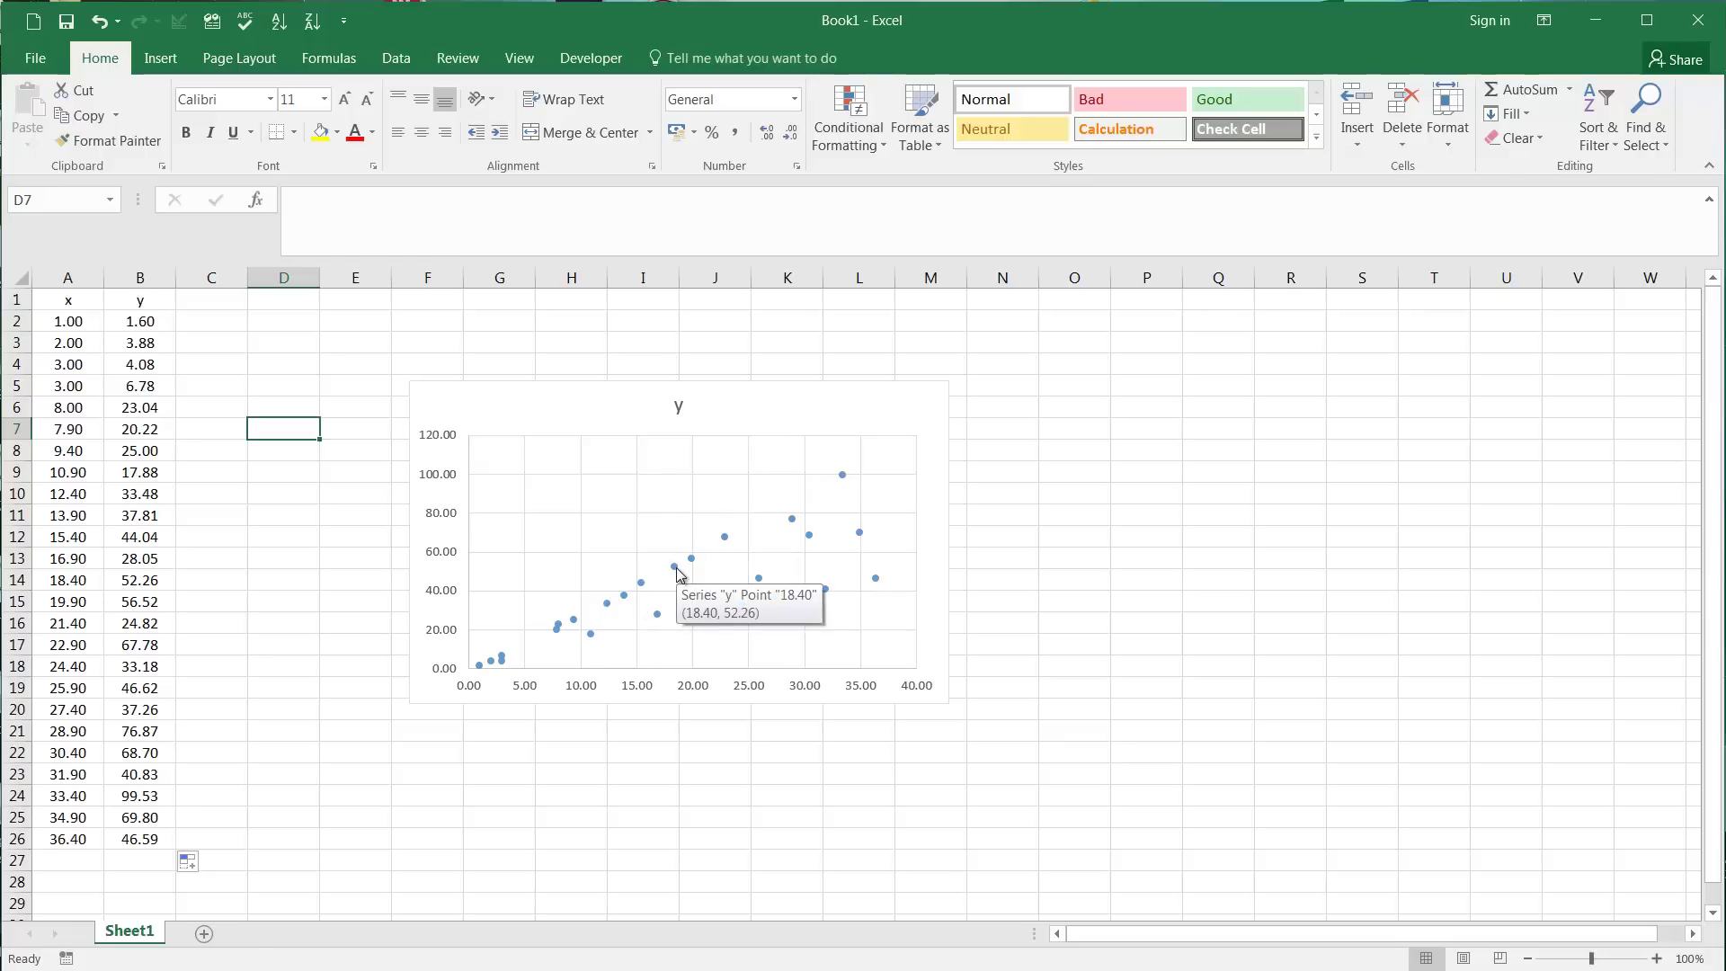
key("Up")
key("Up")
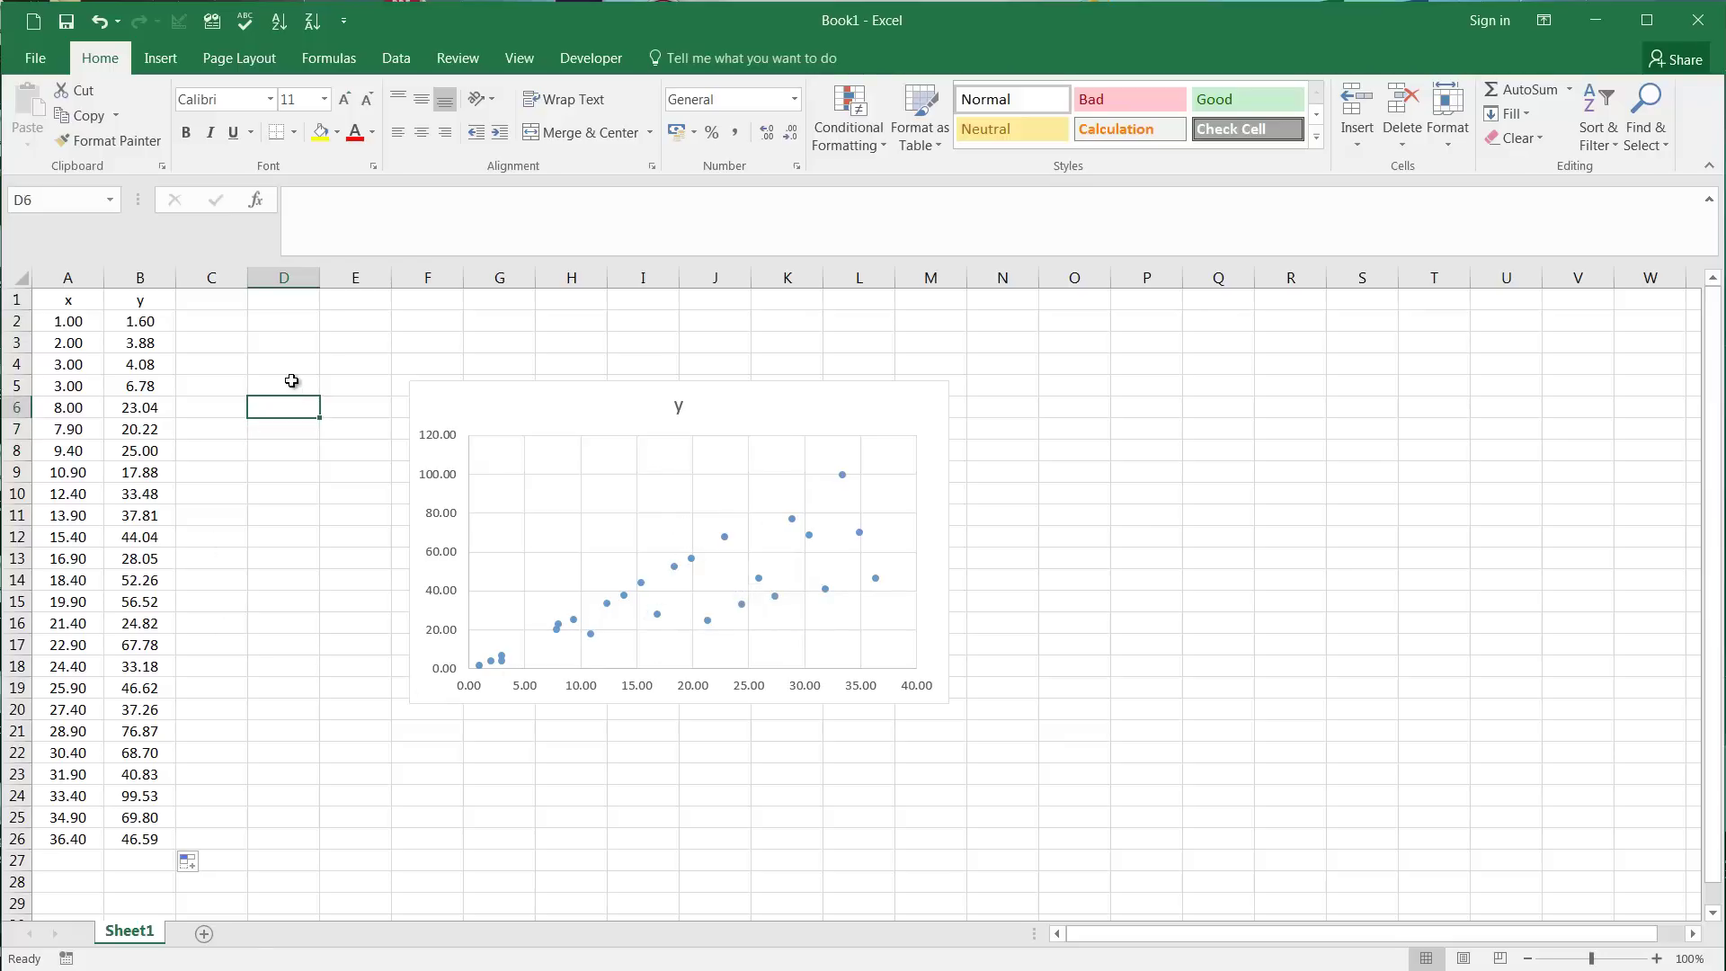
left_click(292, 368)
left_click(293, 344)
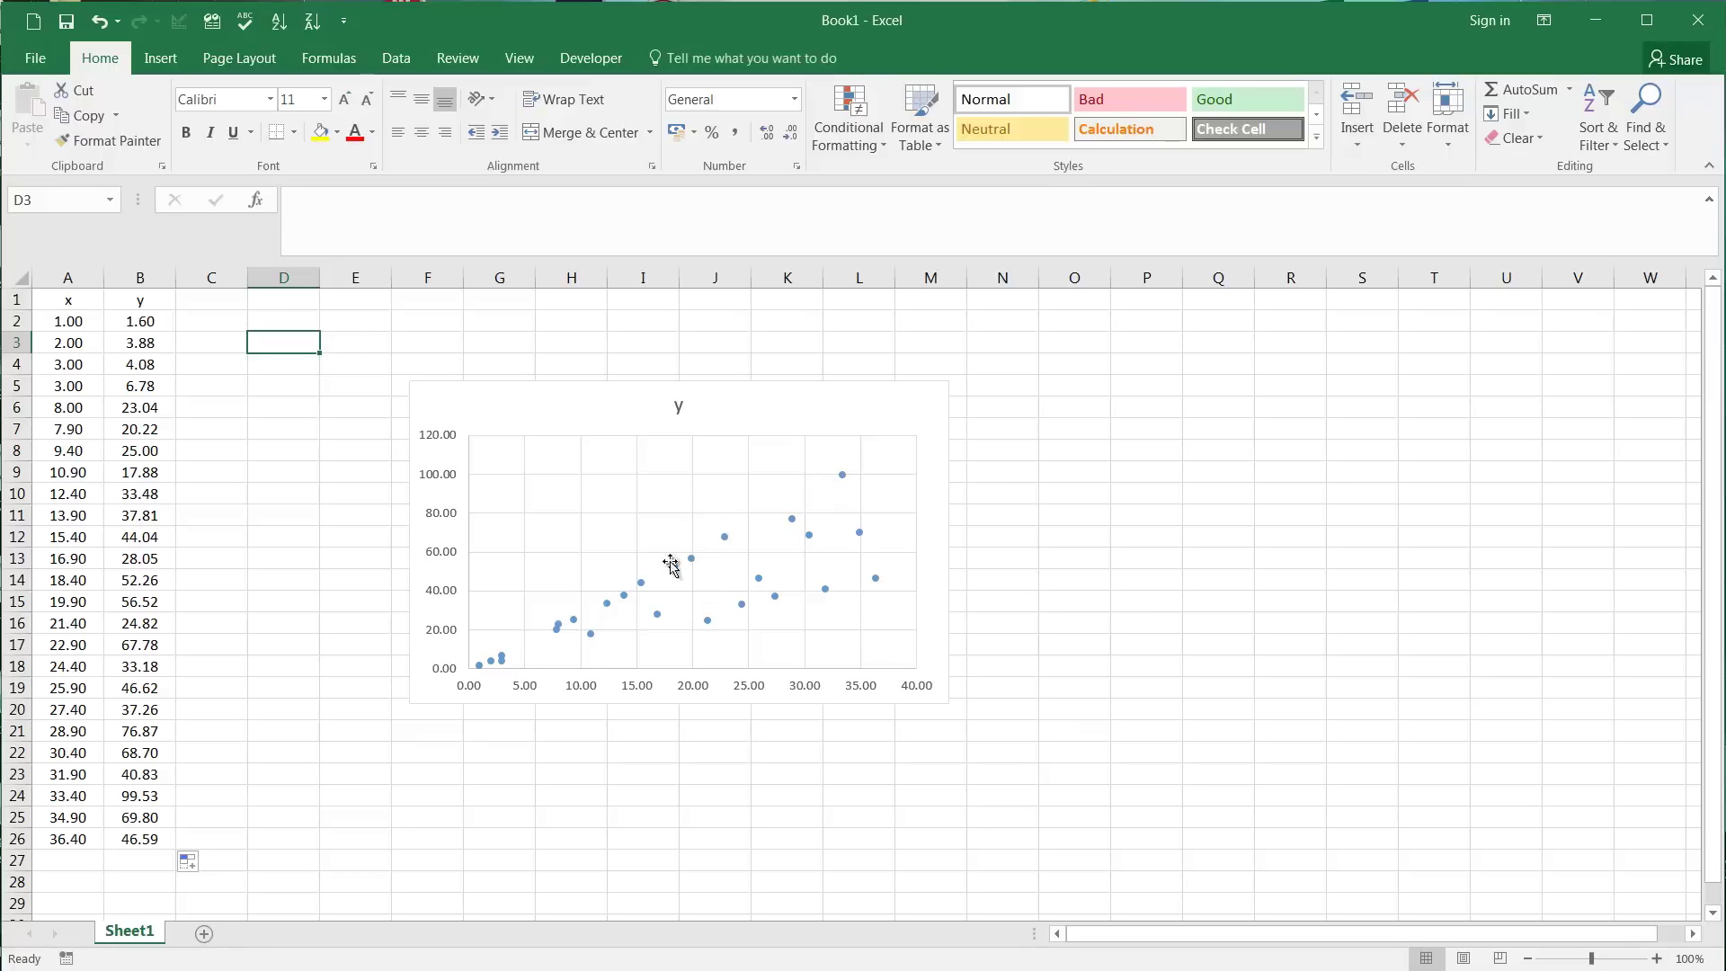
Add a linear trendline to the scatter chart's y data series.
right_click(641, 584)
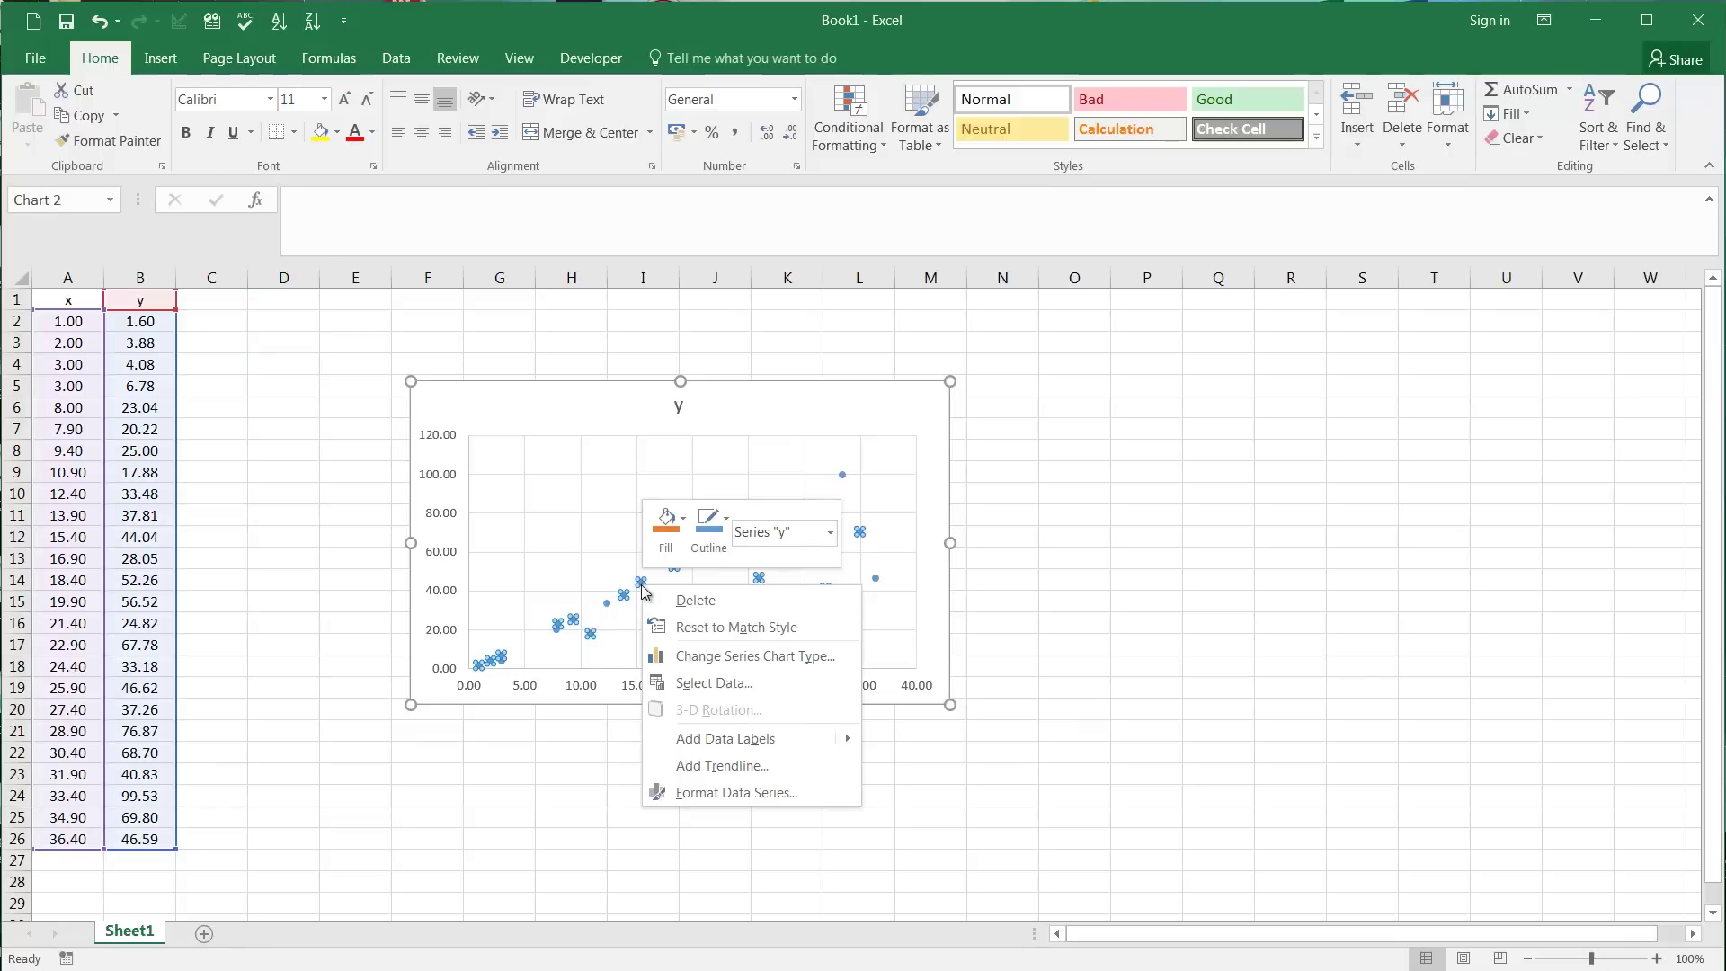
left_click(739, 766)
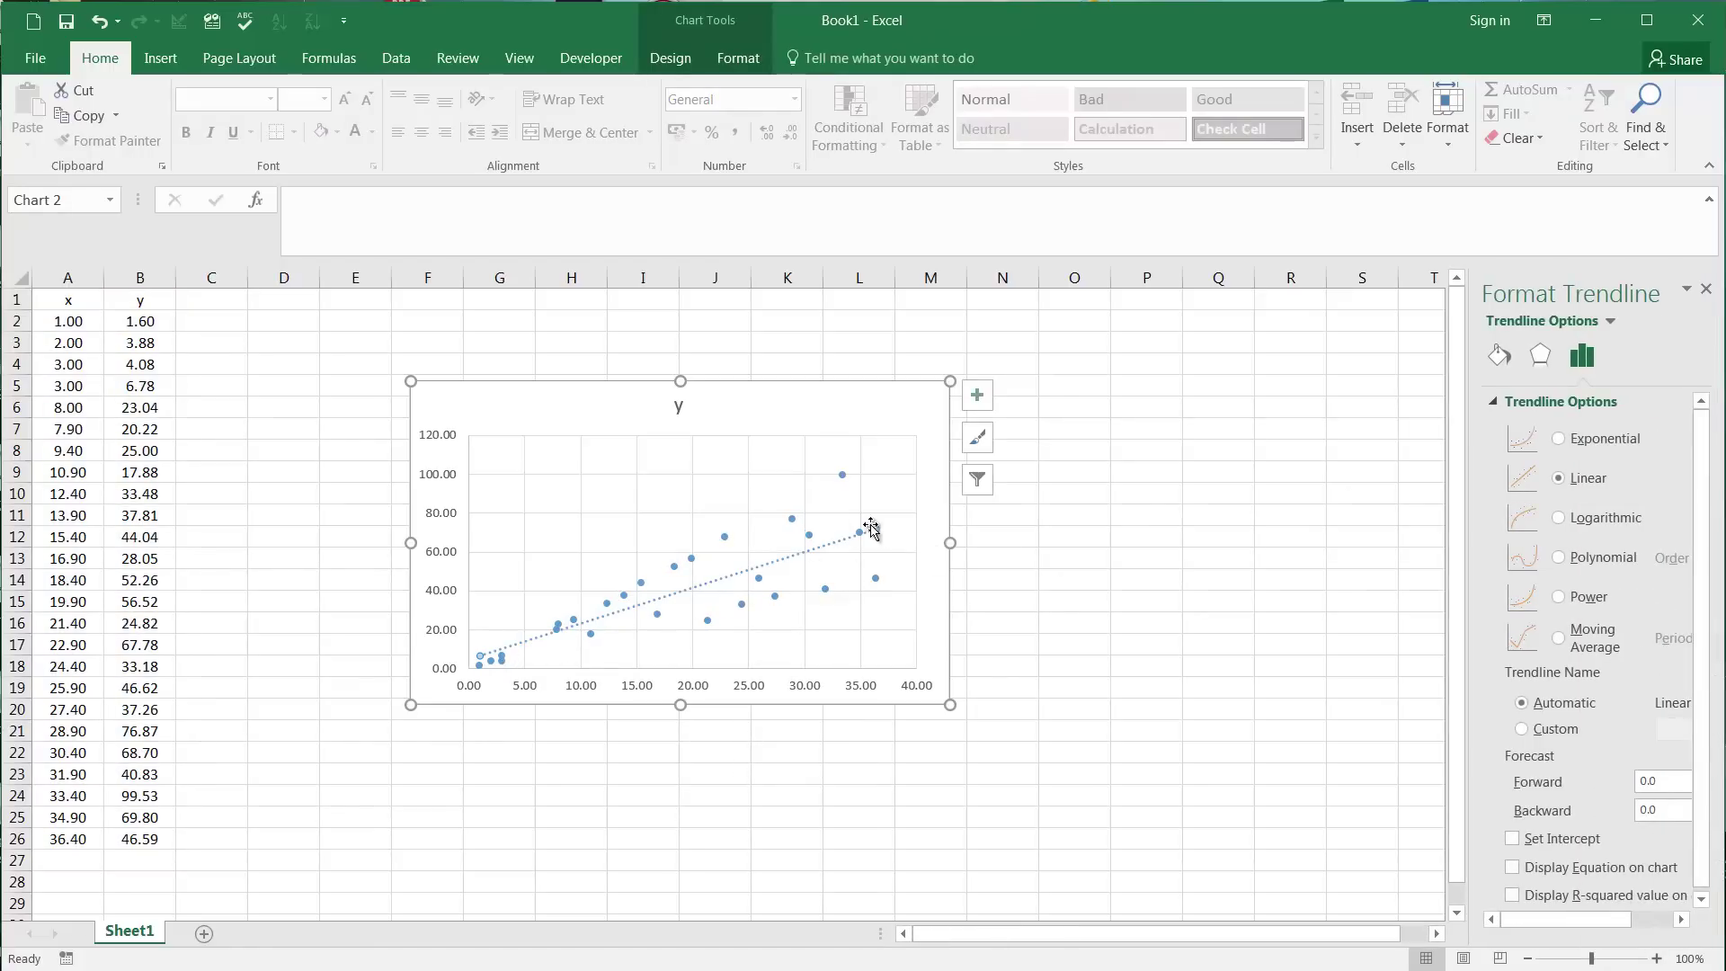
left_click(1102, 555)
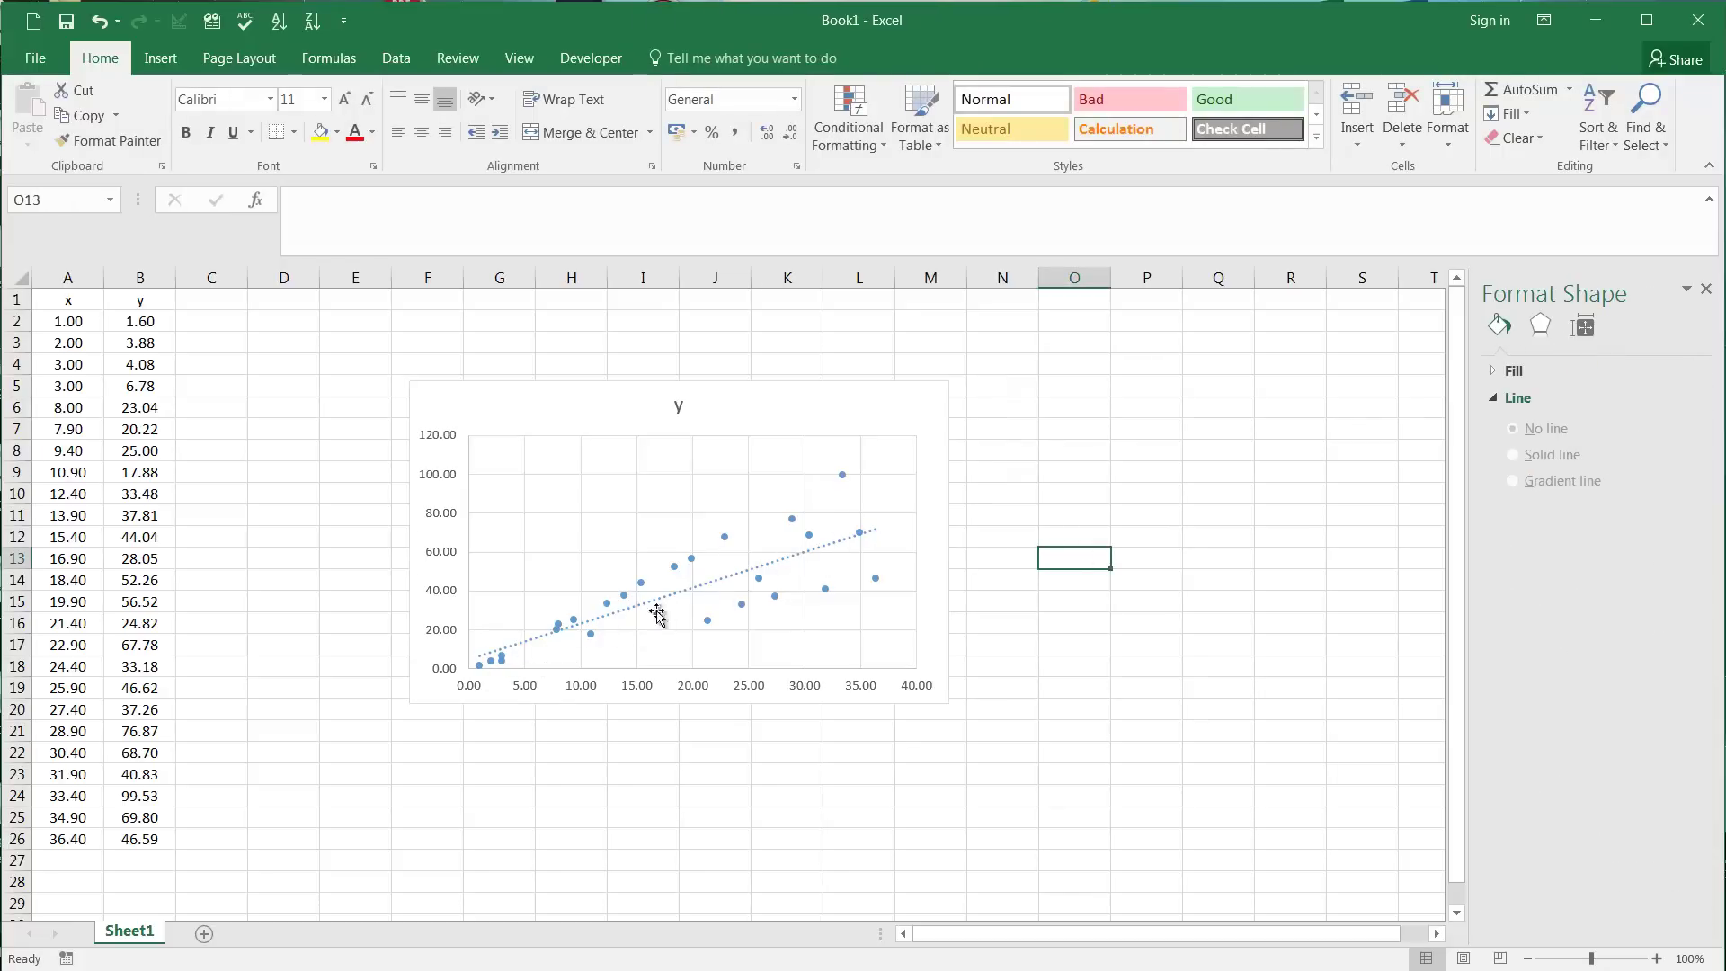
Add a minus after =A2* in B2's formula and fill it down to B26.
left_click(139, 321)
left_click(324, 202)
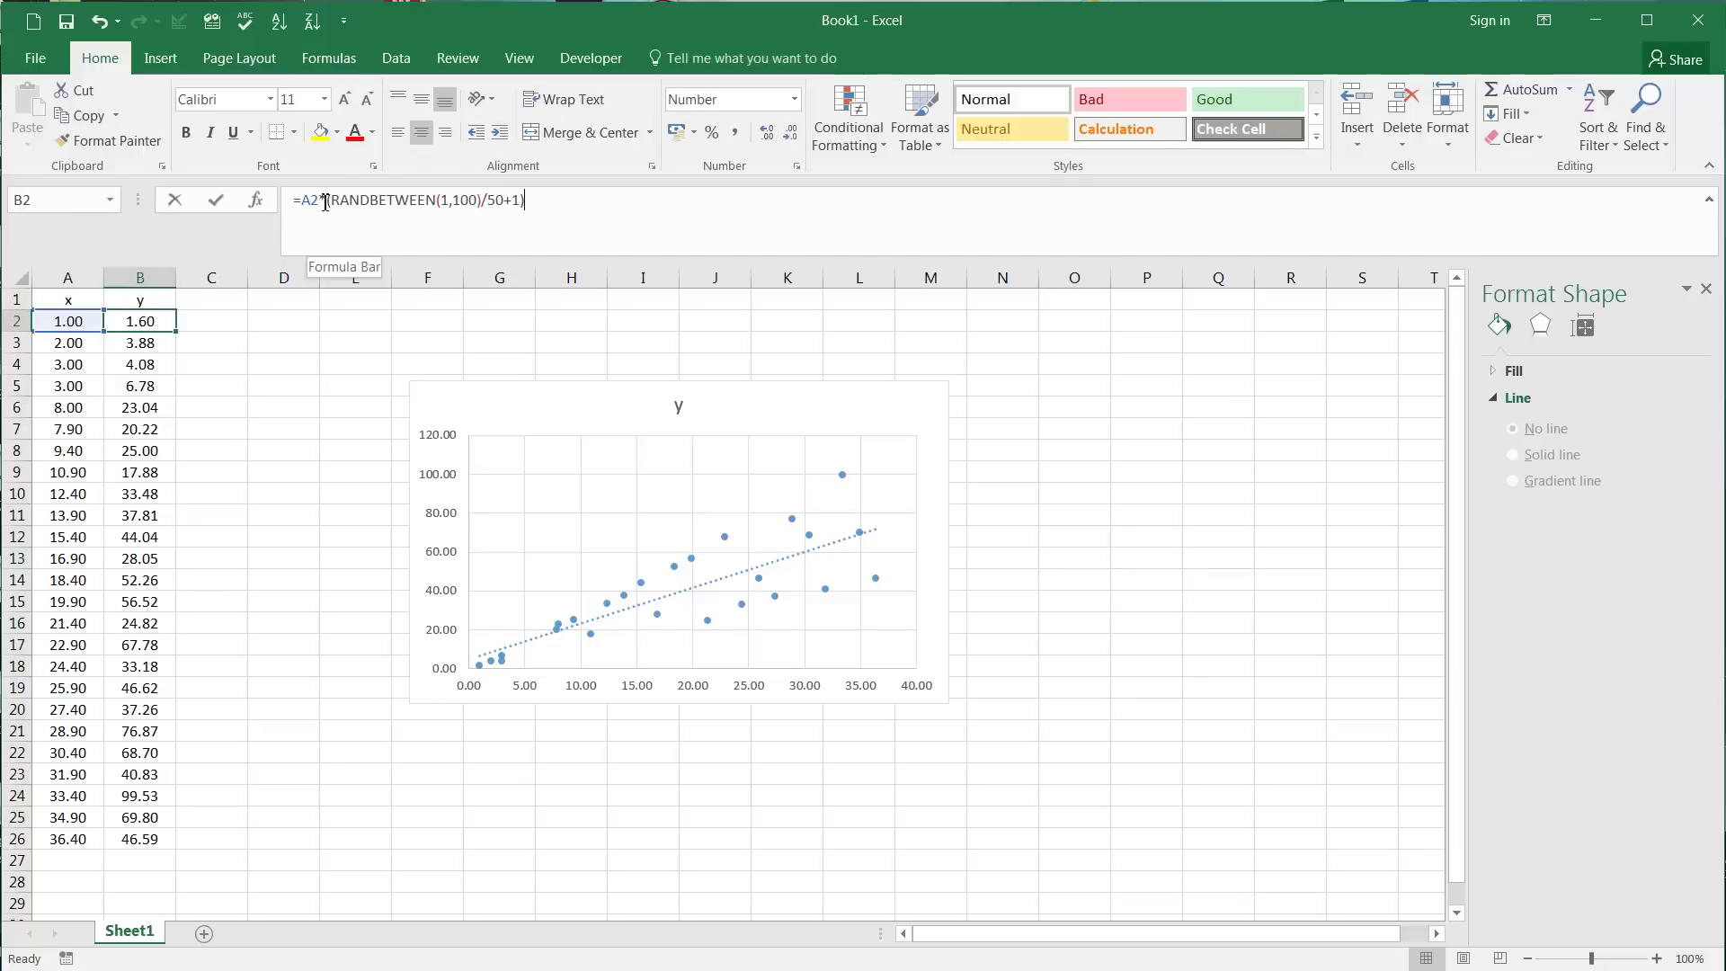
type("-")
key("Return")
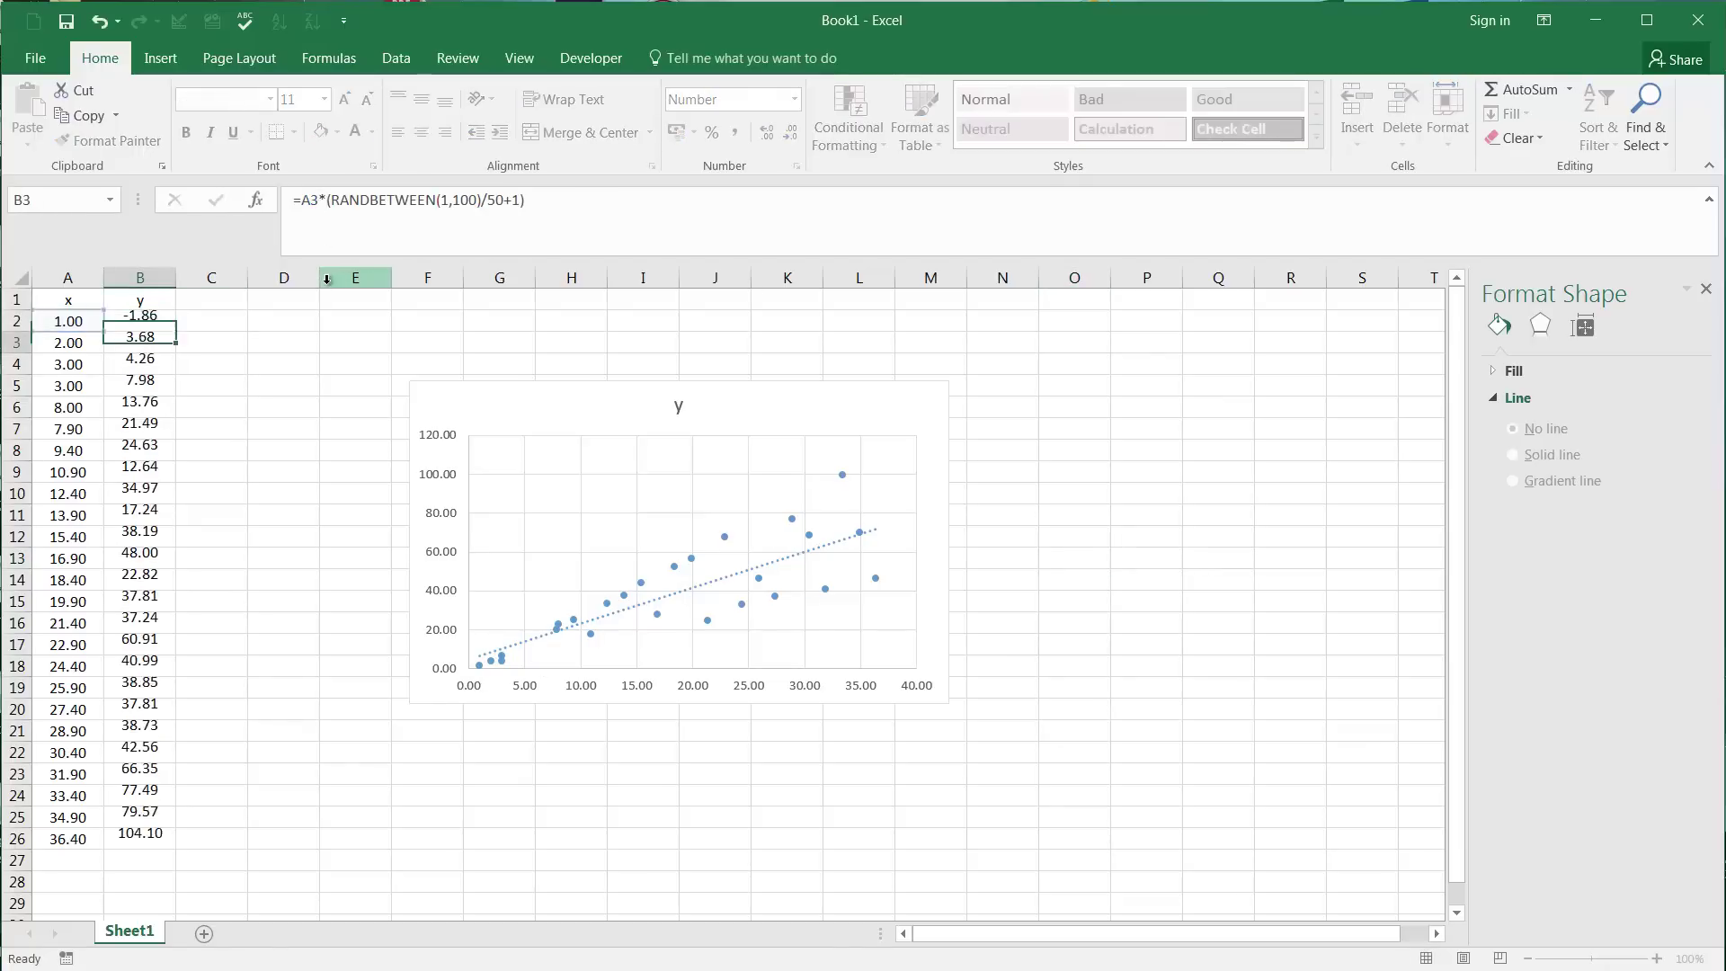
left_click(160, 319)
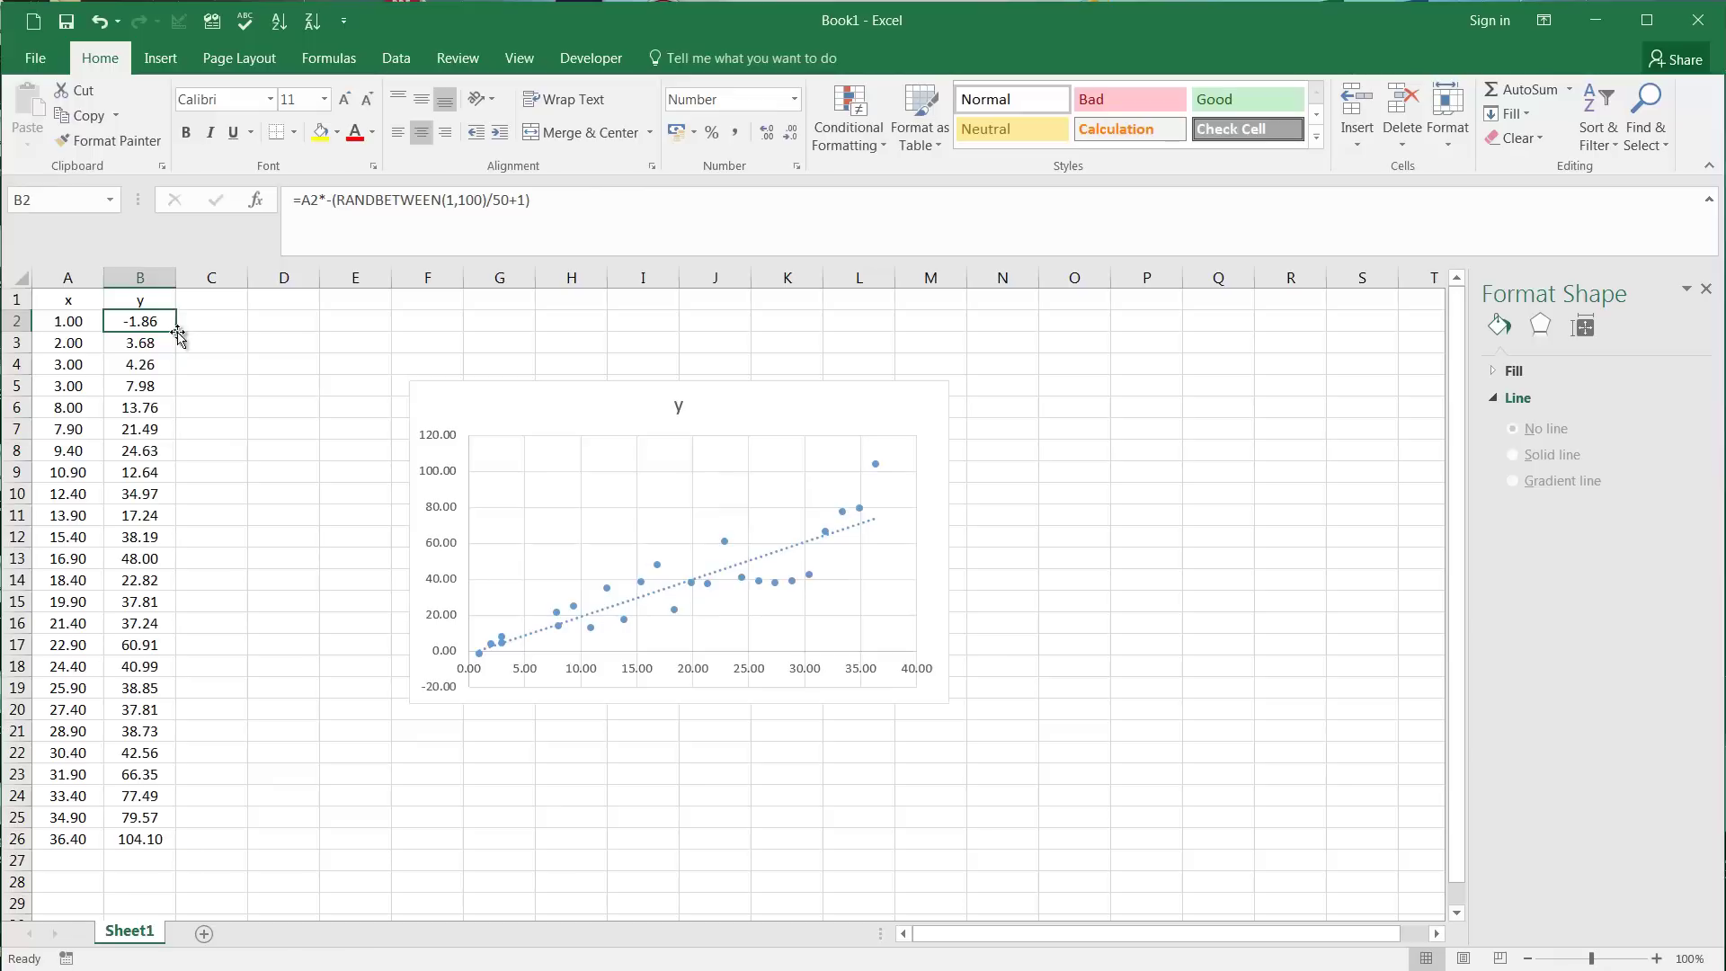
double_click(178, 333)
left_click(286, 495)
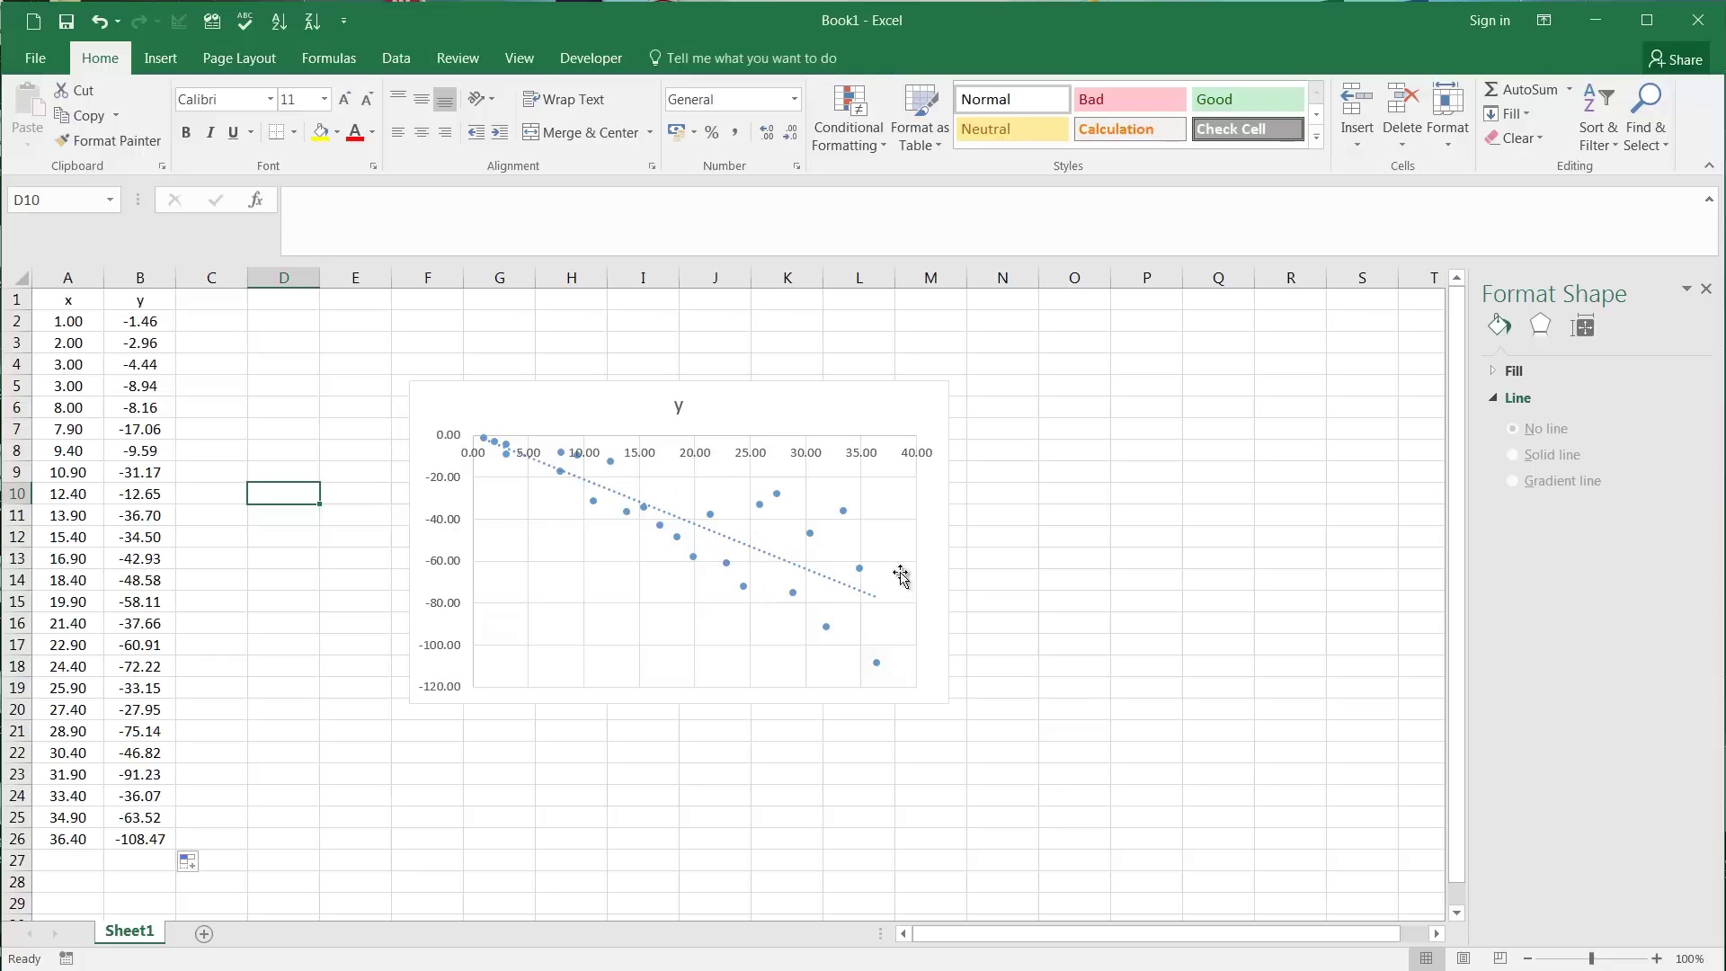
Select the chart's trendline and bring up its shortcut options.
left_click(788, 569)
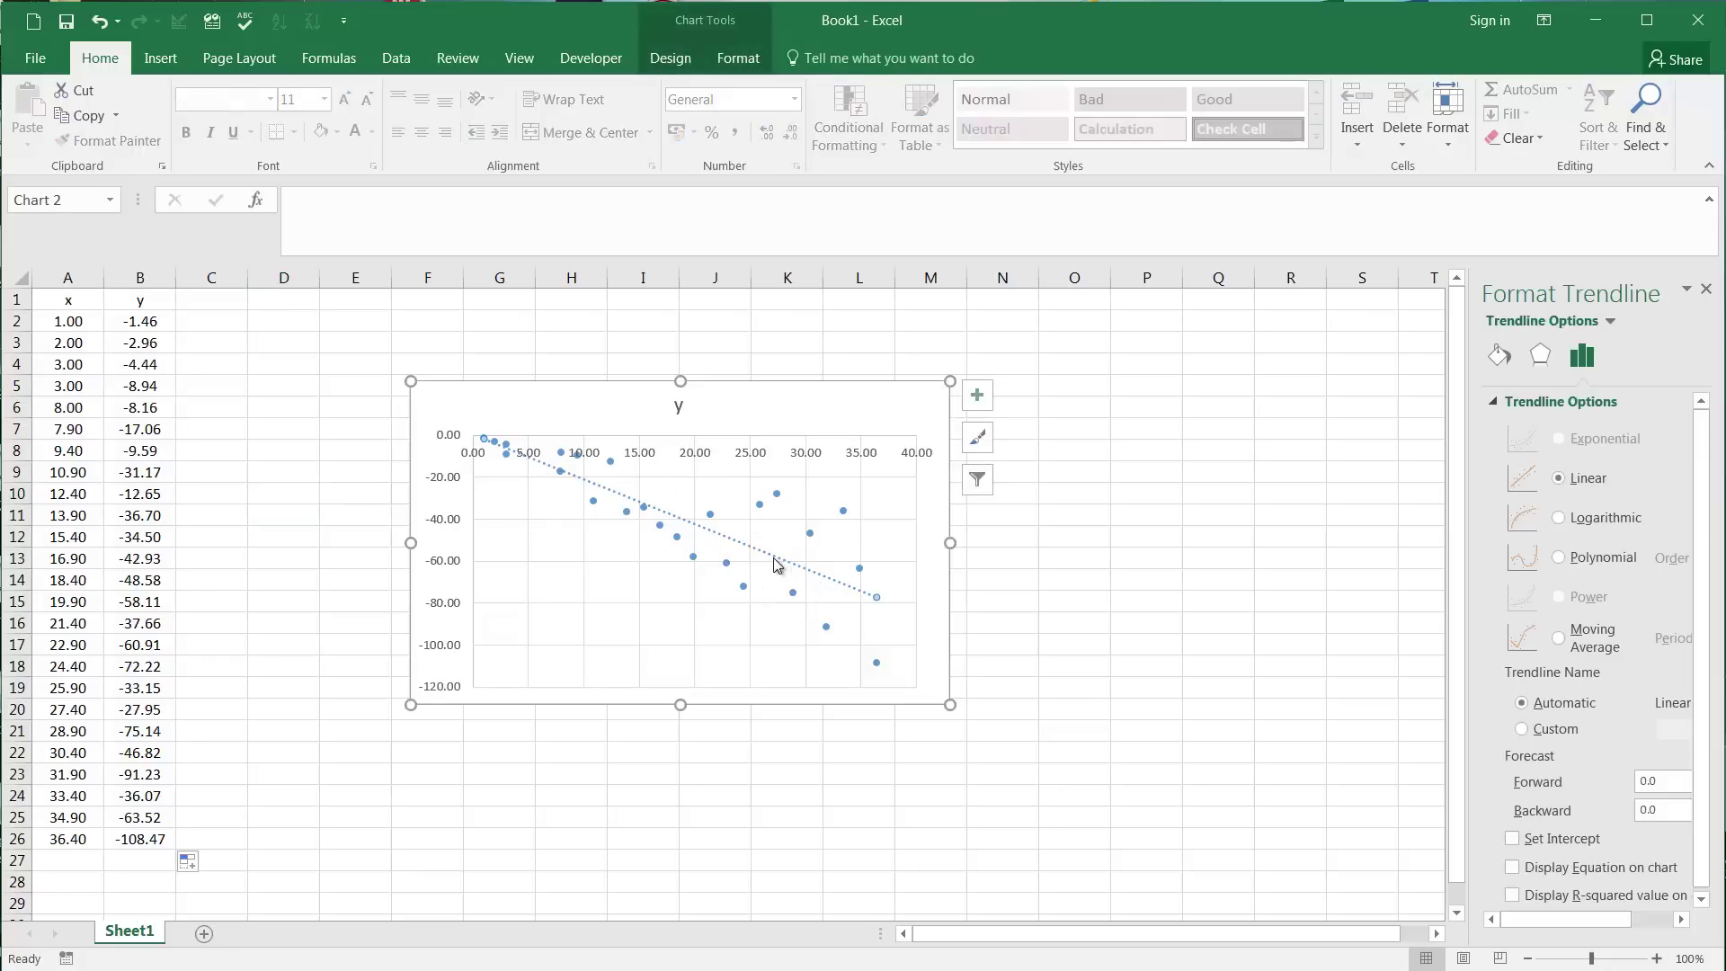
right_click(777, 557)
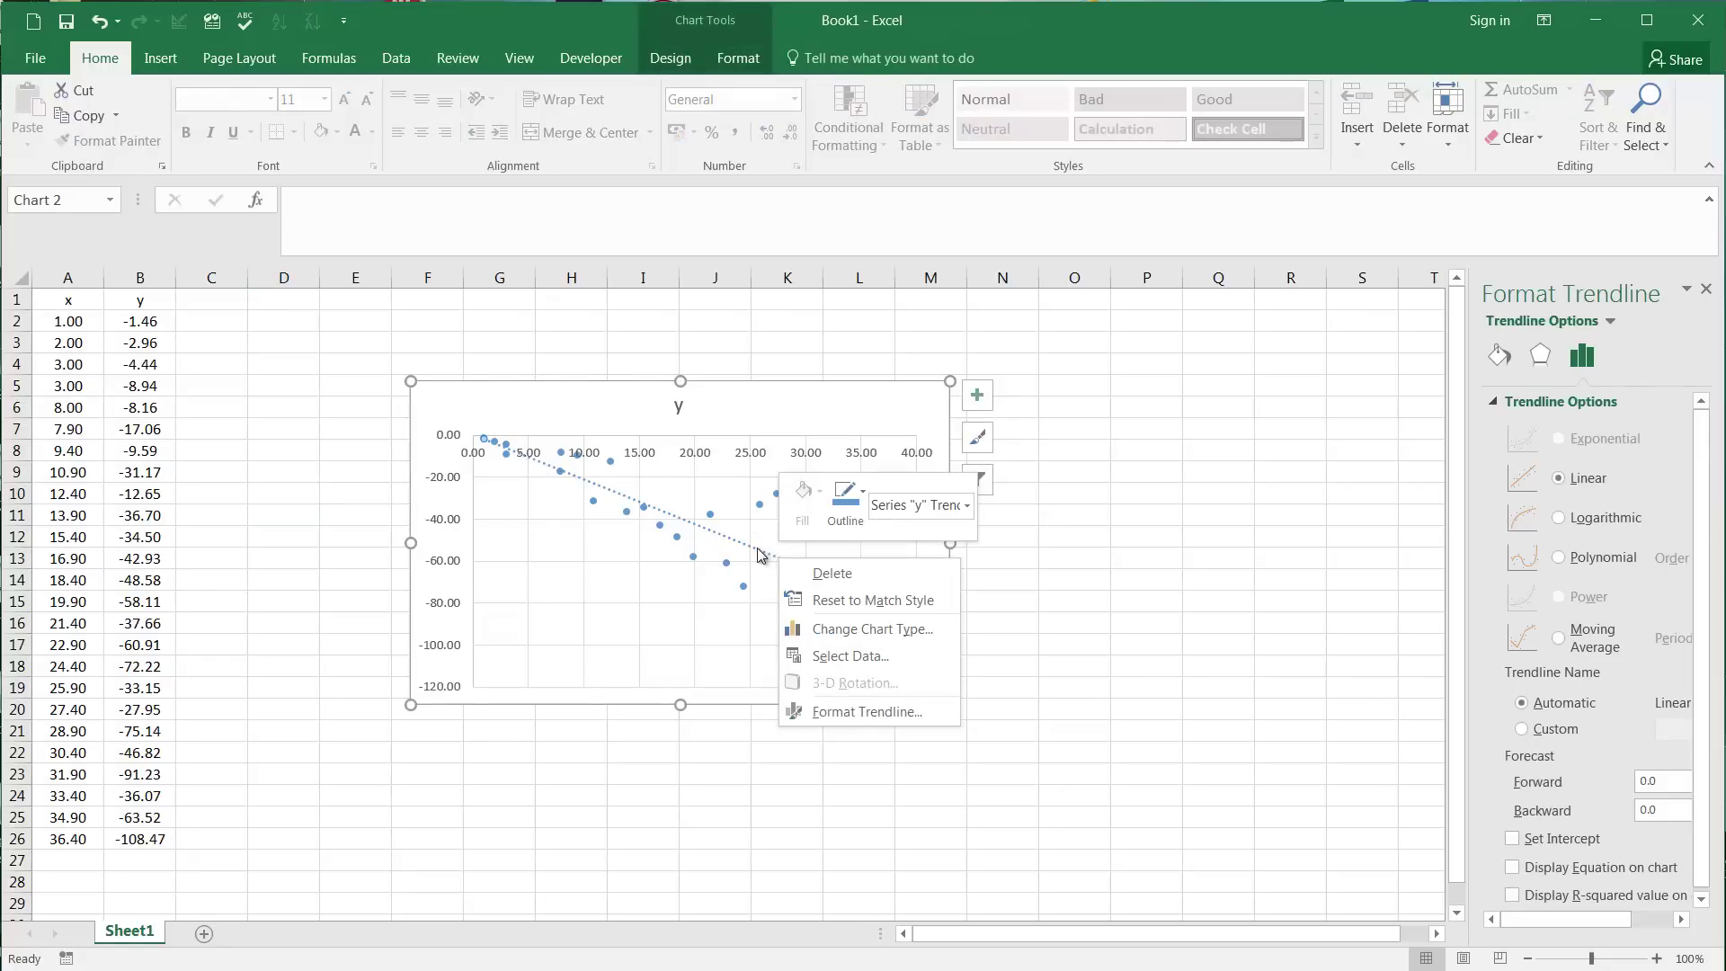
left_click(757, 555)
right_click(757, 549)
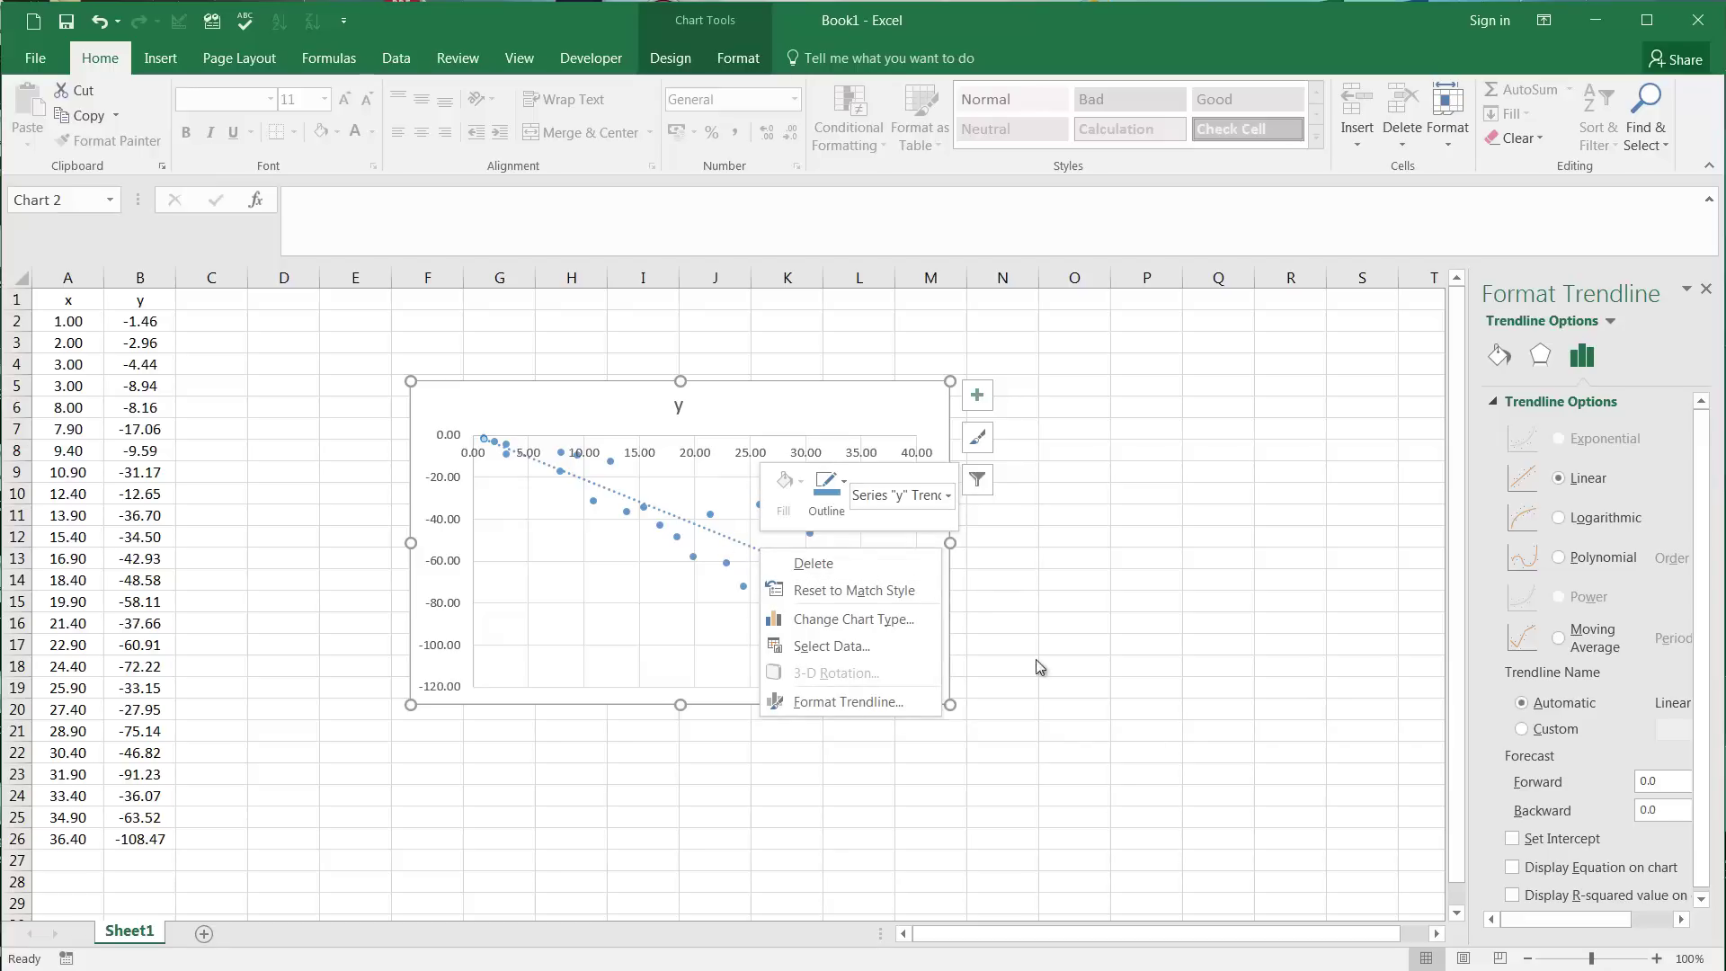
key("Escape")
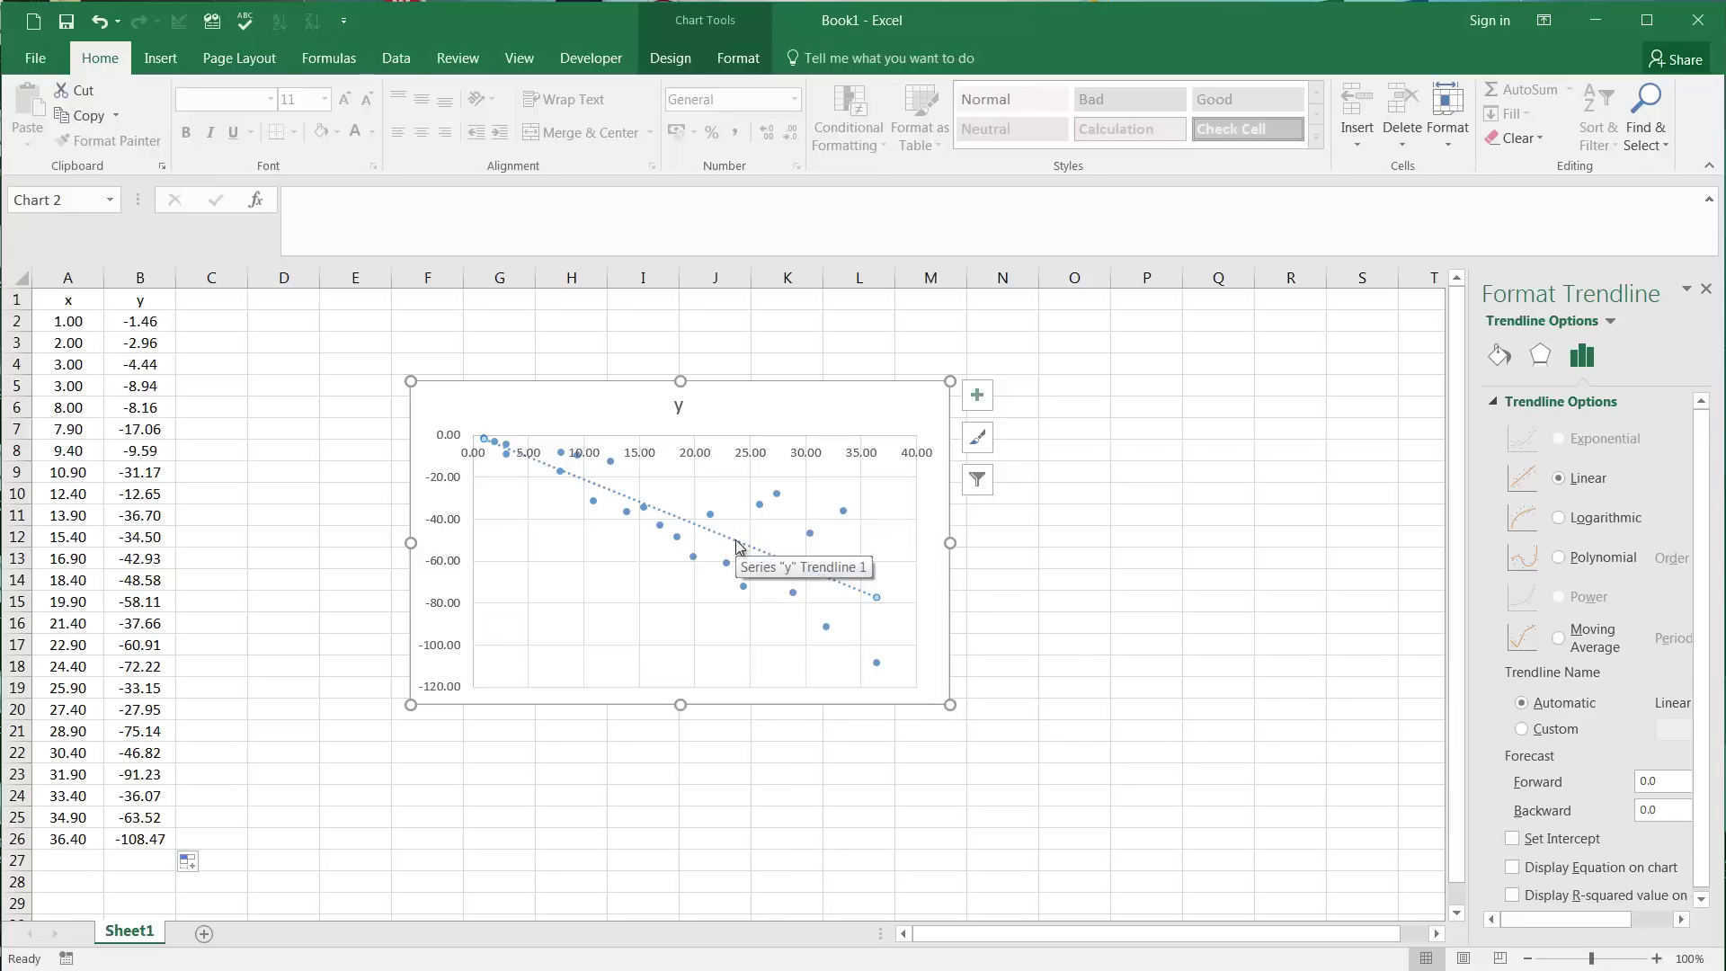
scroll(1592, 850, "down", 1)
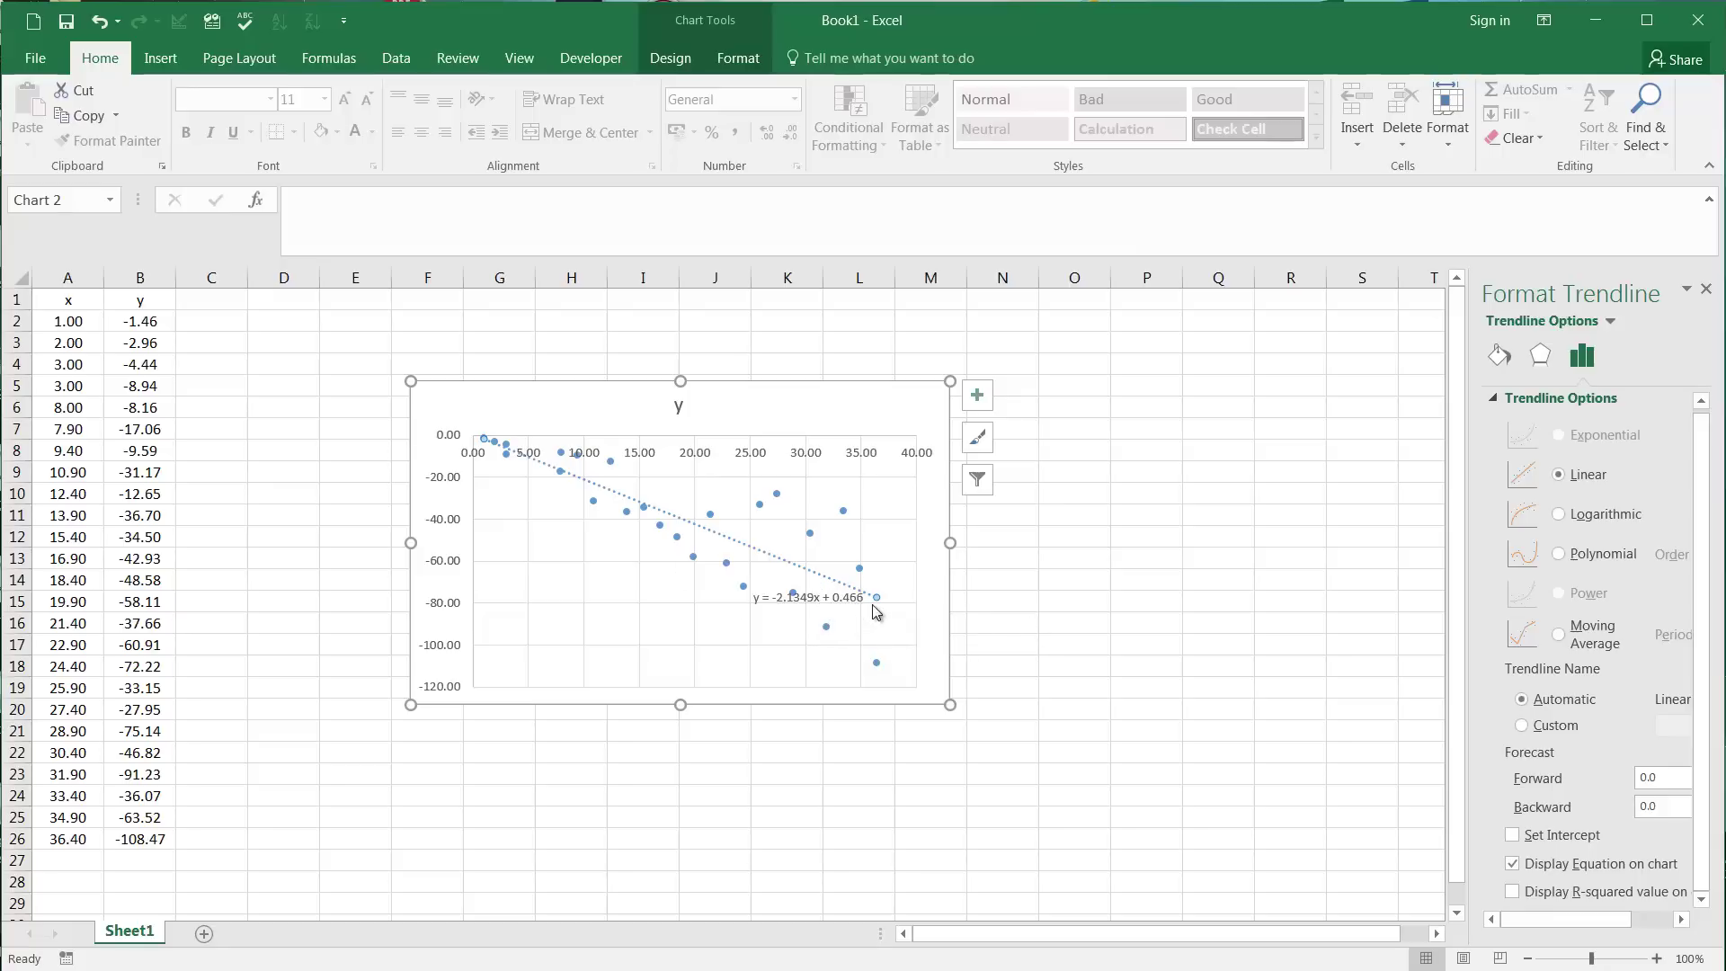
left_click(770, 598)
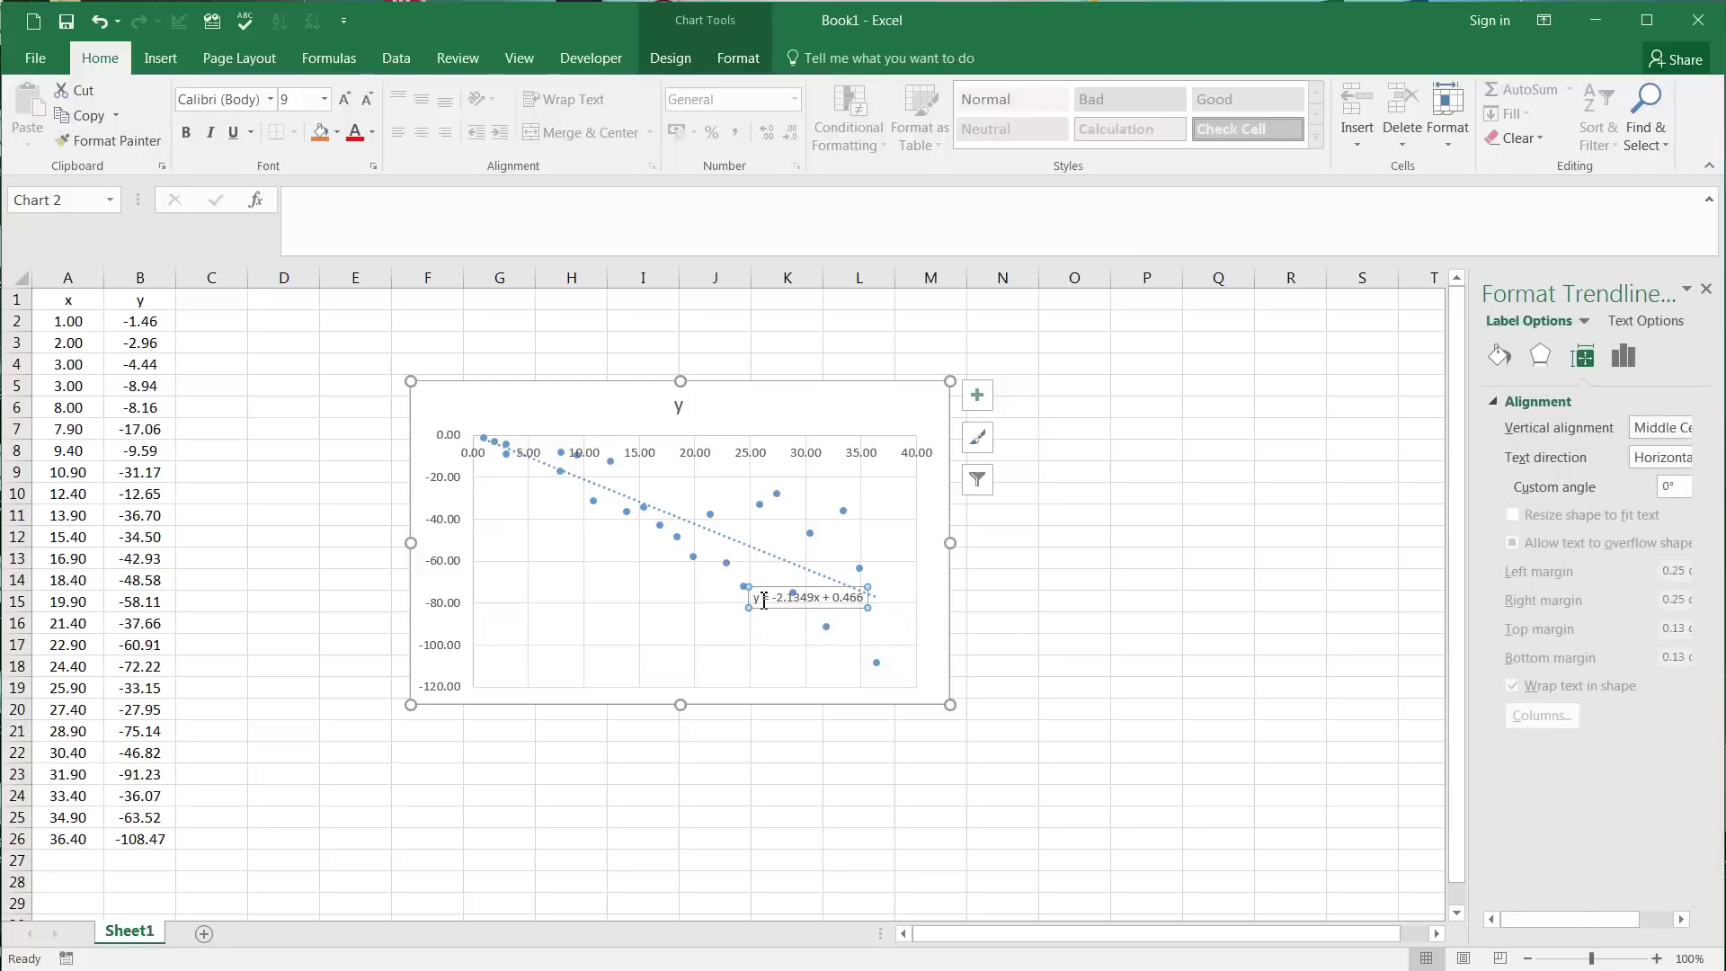
left_click(662, 791)
left_click(594, 754)
type("y = -2.1349x + 0.466")
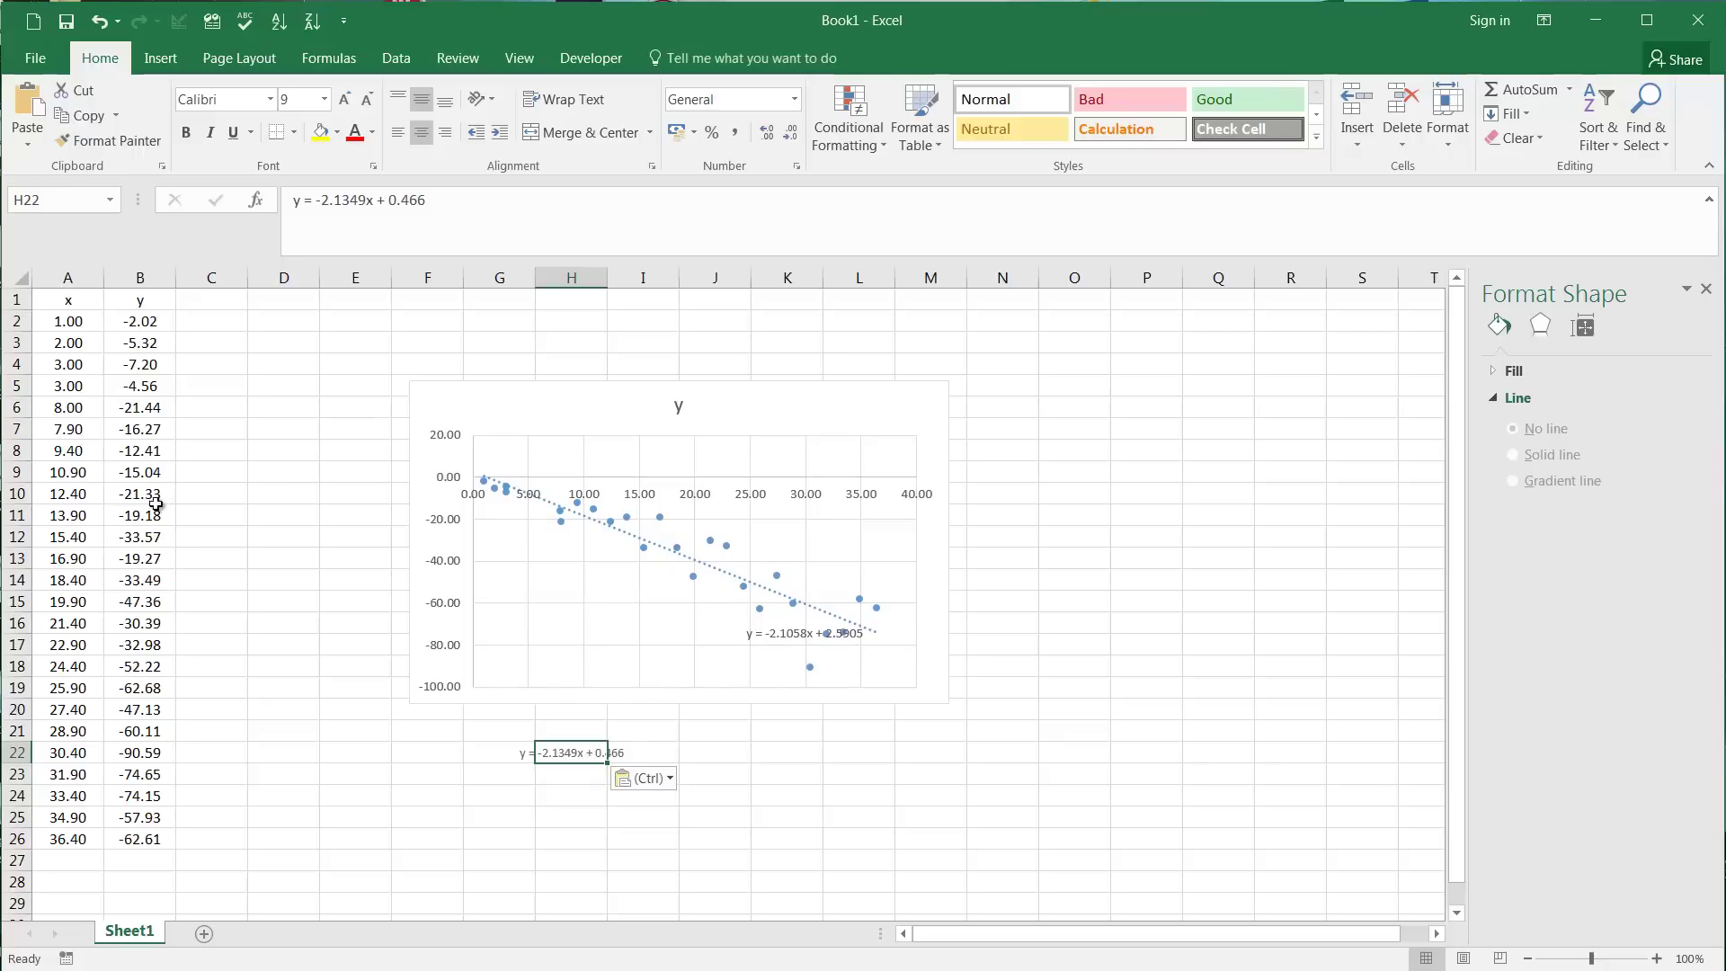
key("Delete")
Recalculate the random y values in column B several times.
left_click(140, 342)
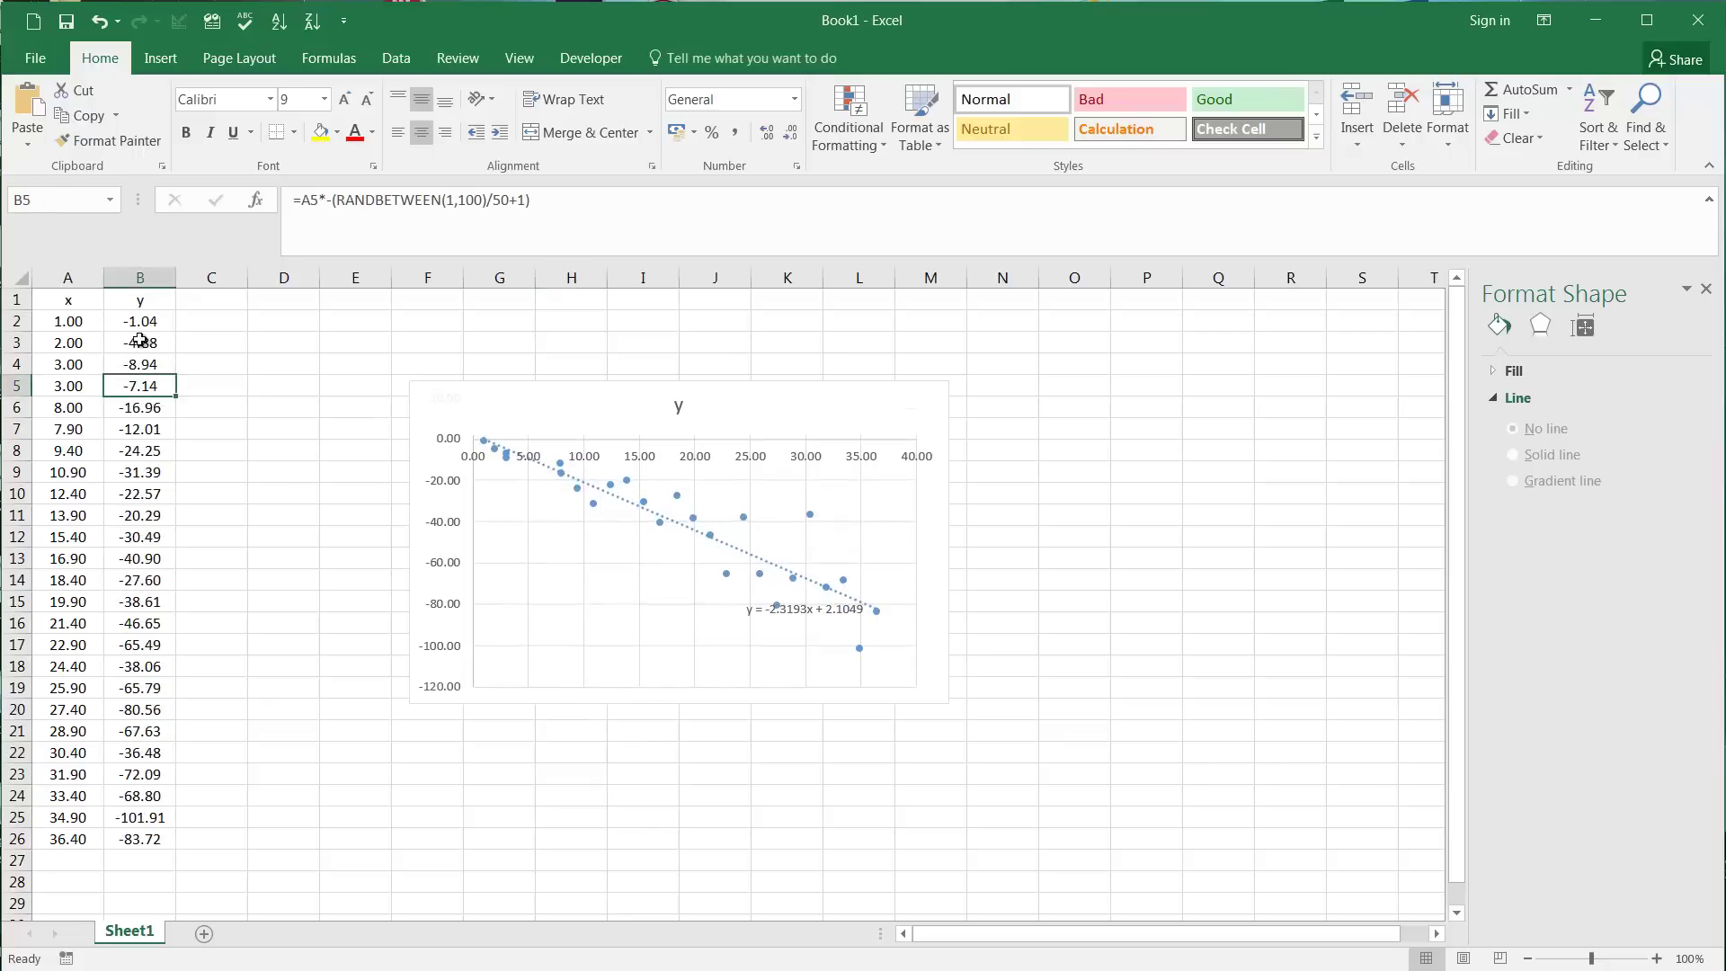
left_click(233, 435)
left_click(254, 485)
key("Delete")
left_click(211, 407)
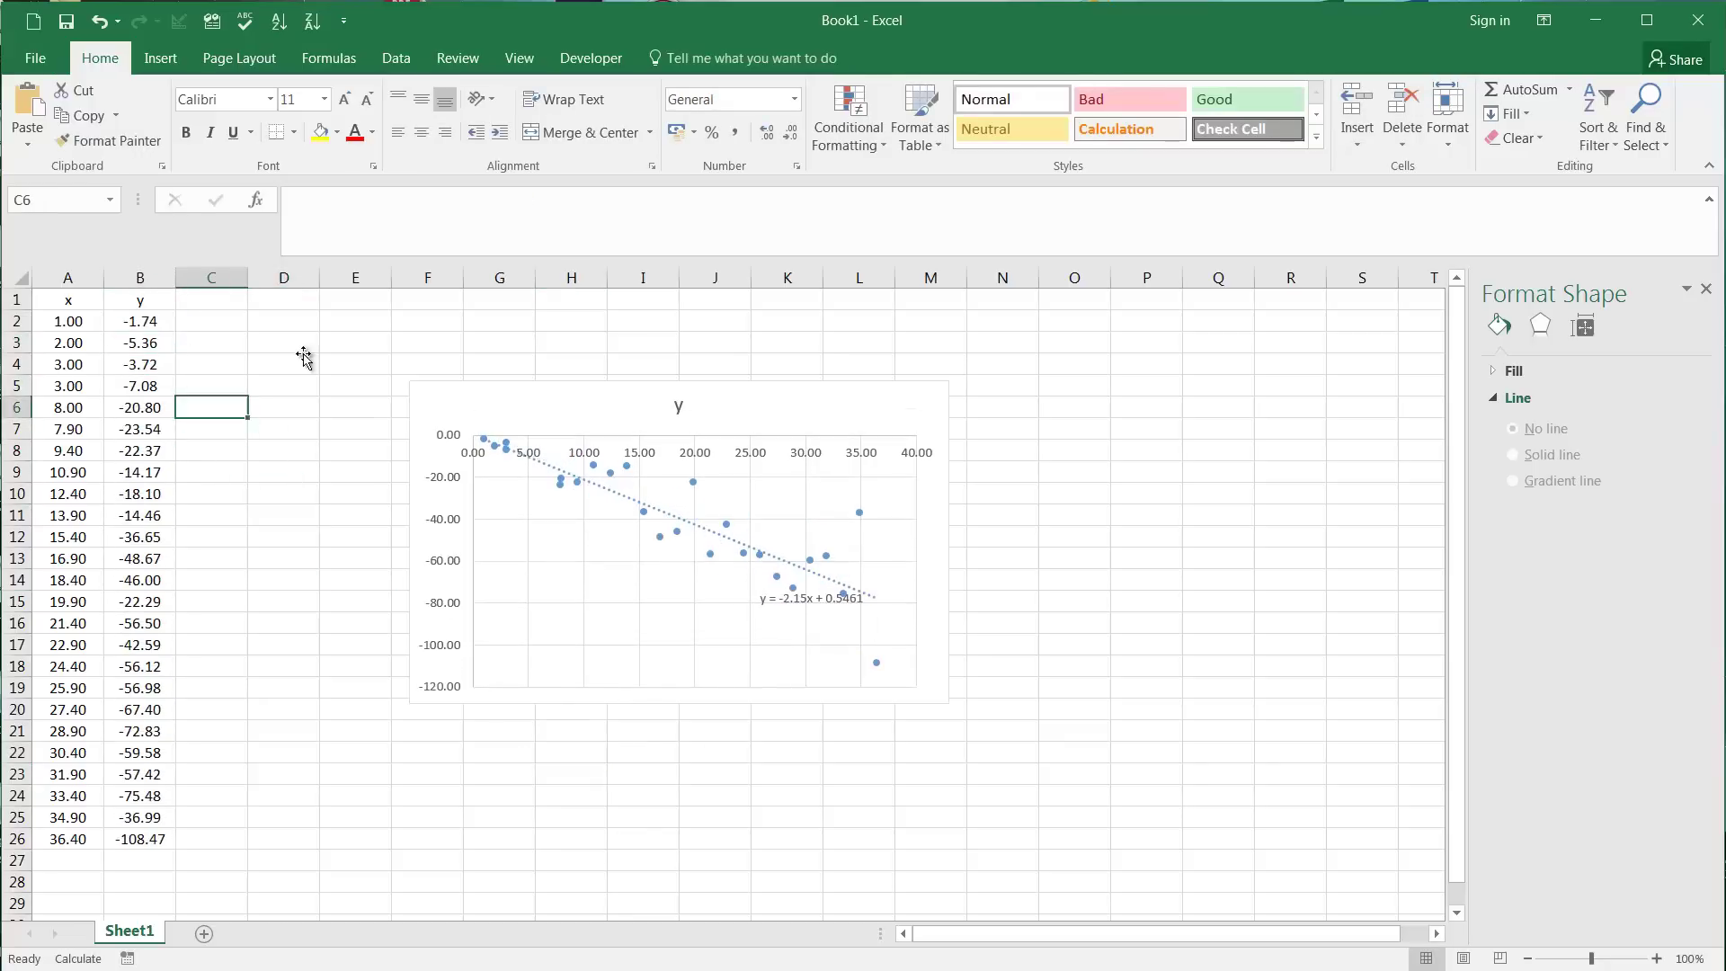
left_click(287, 537)
key("Delete")
left_click(288, 340)
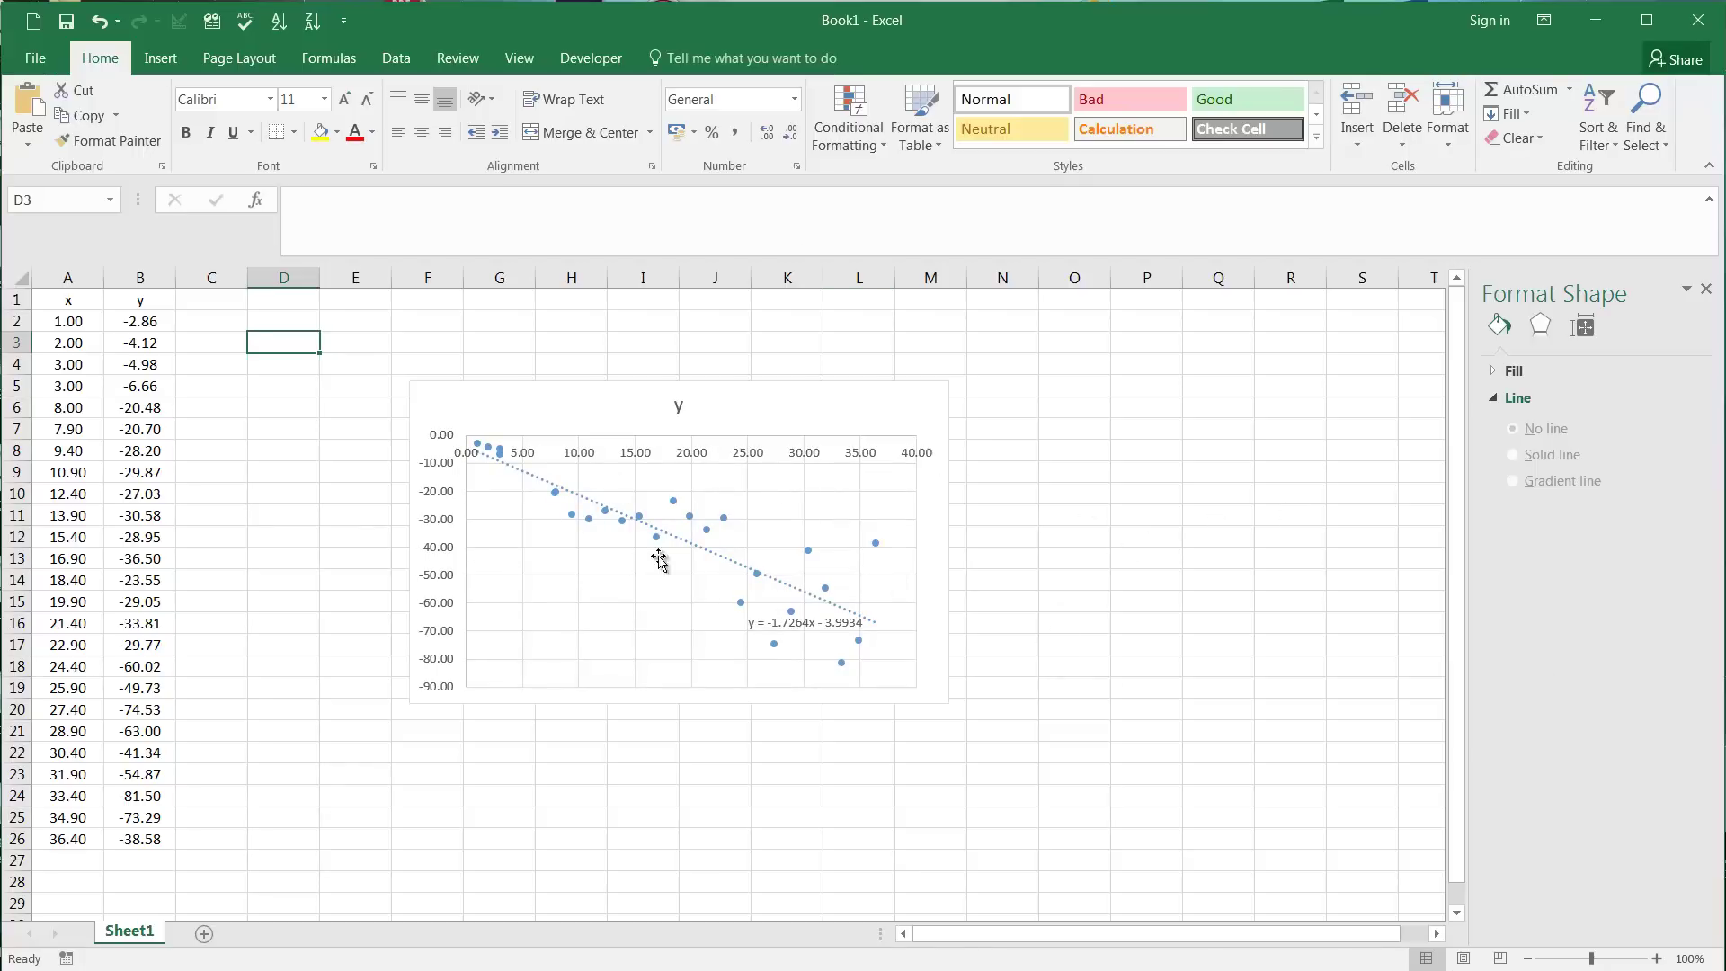
Check the trendline's new equation, y = -1.7264x - 3.9934, on the chart.
left_click(698, 552)
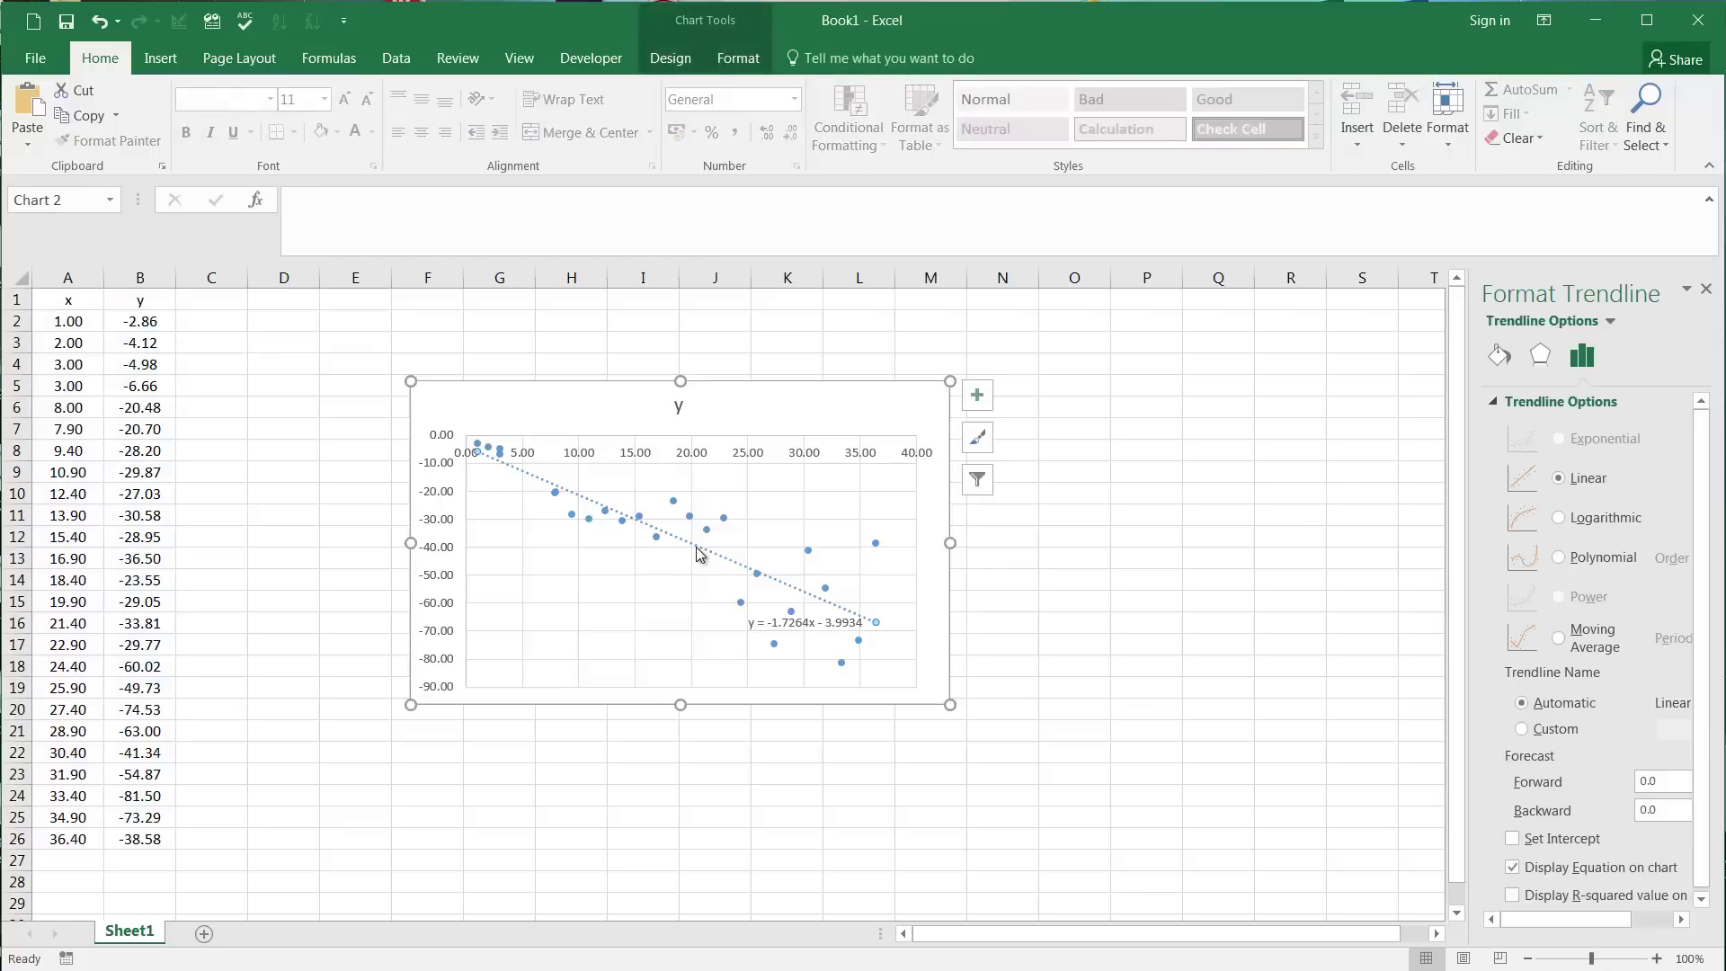
left_click(1059, 628)
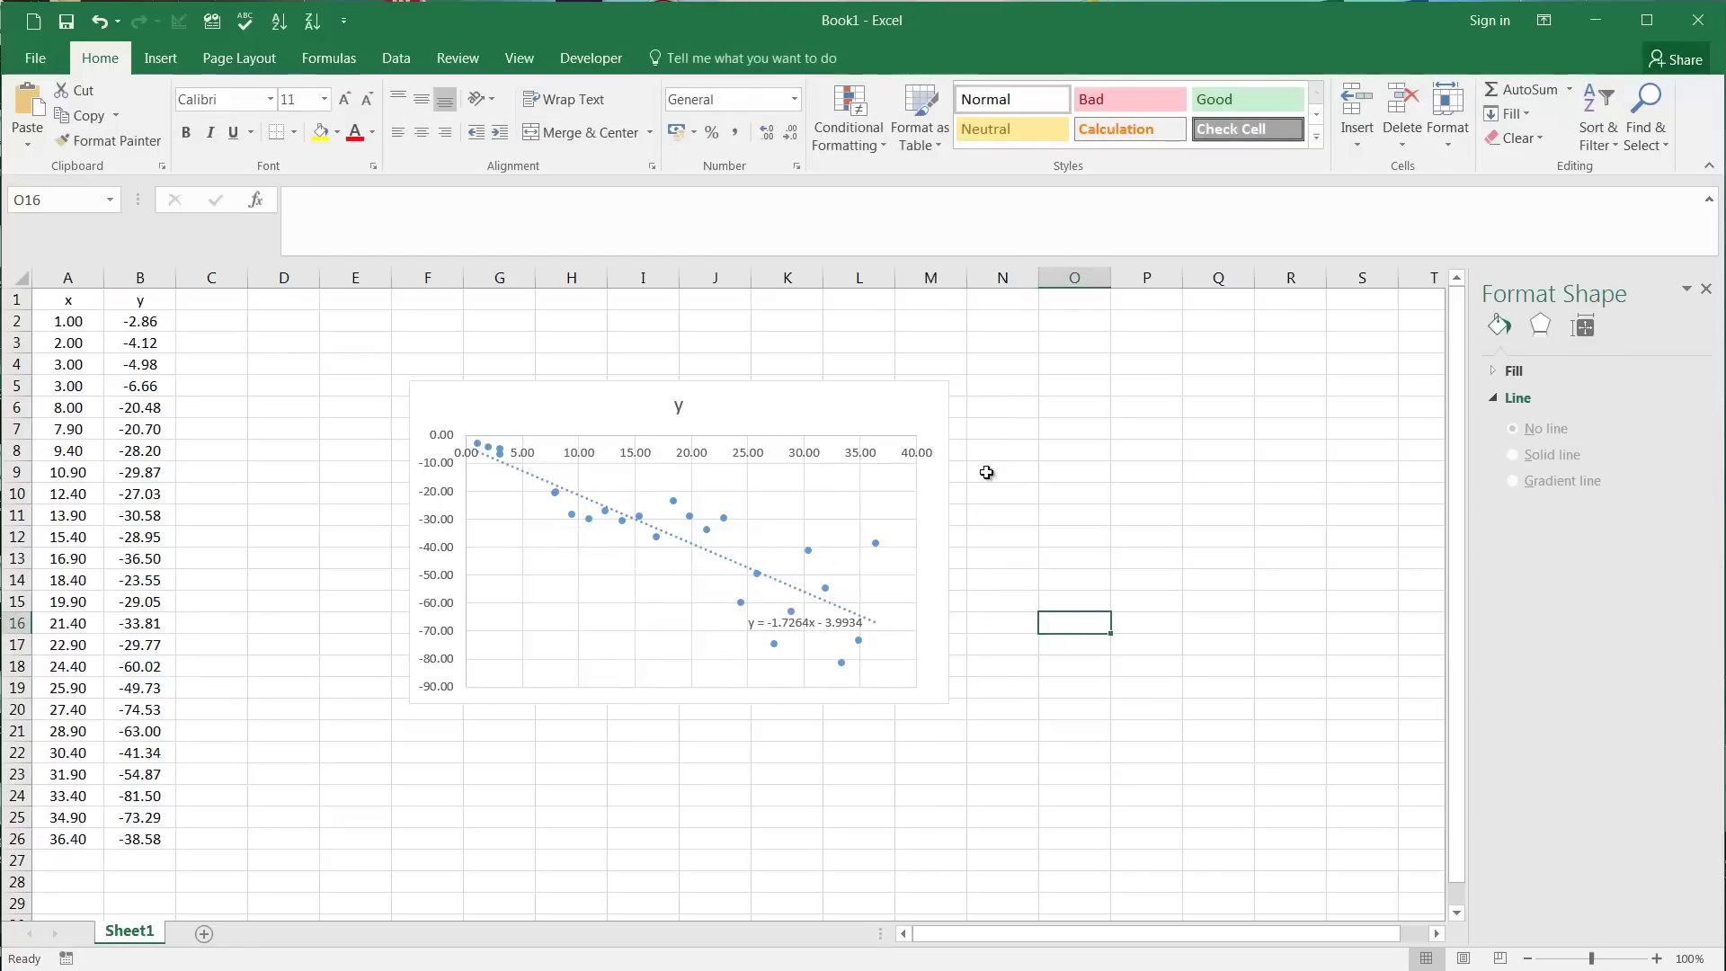
left_click(1044, 444)
left_click(1073, 378)
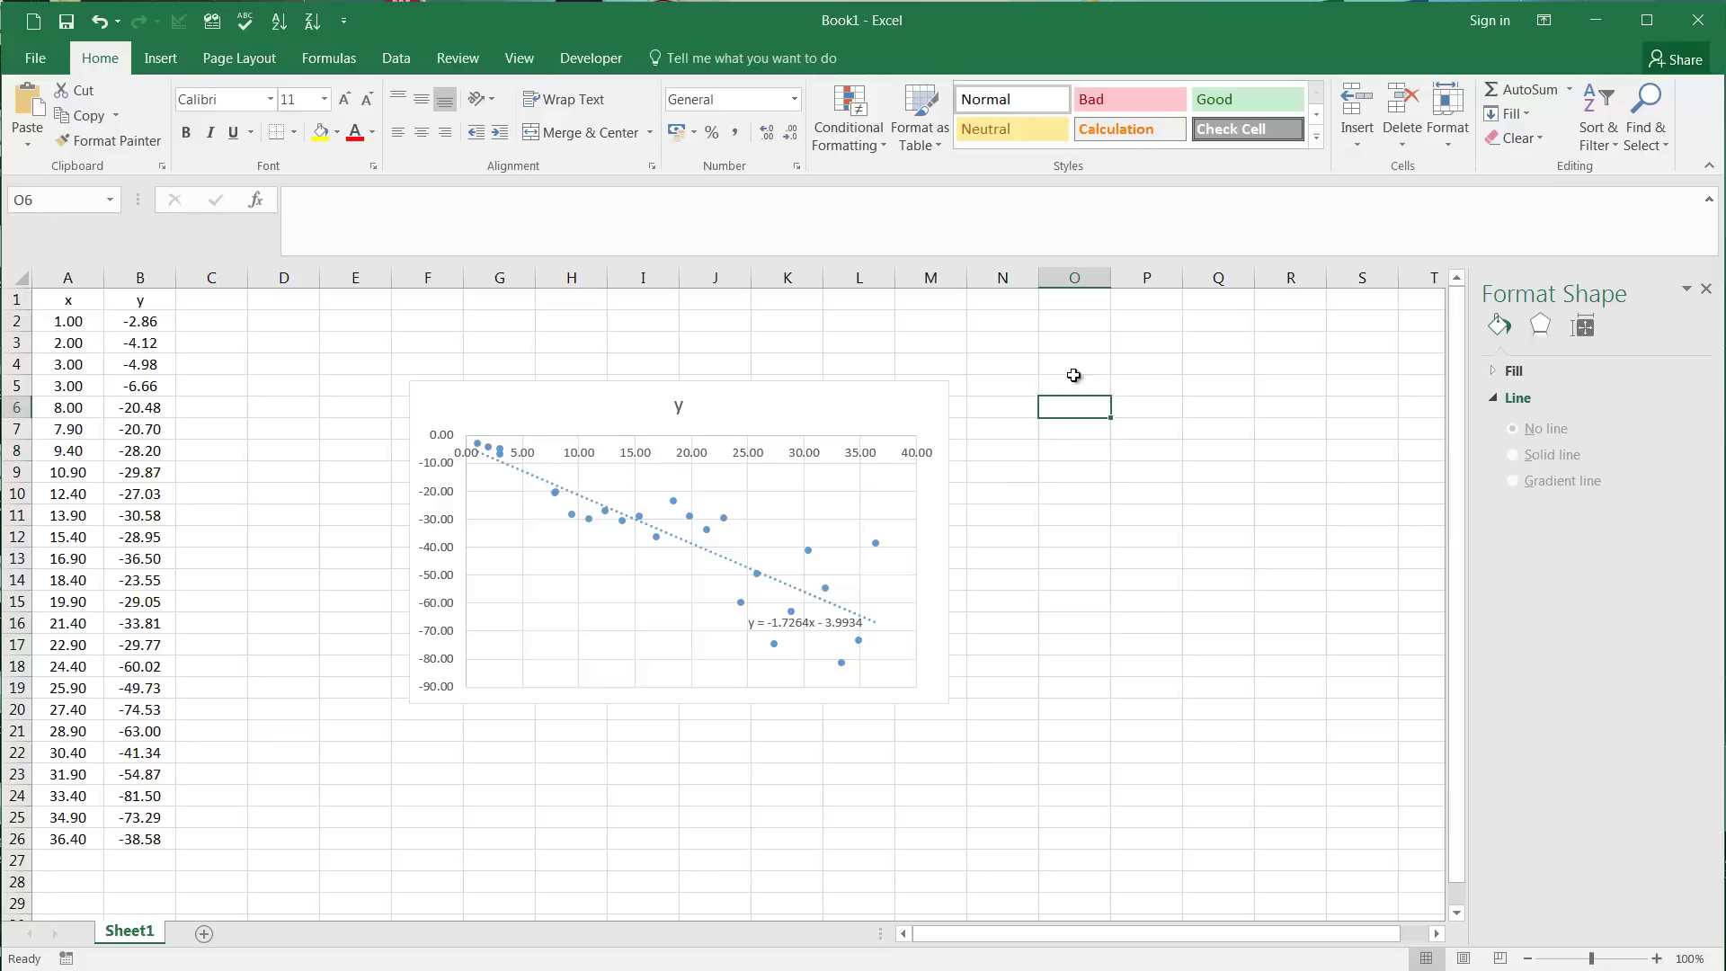